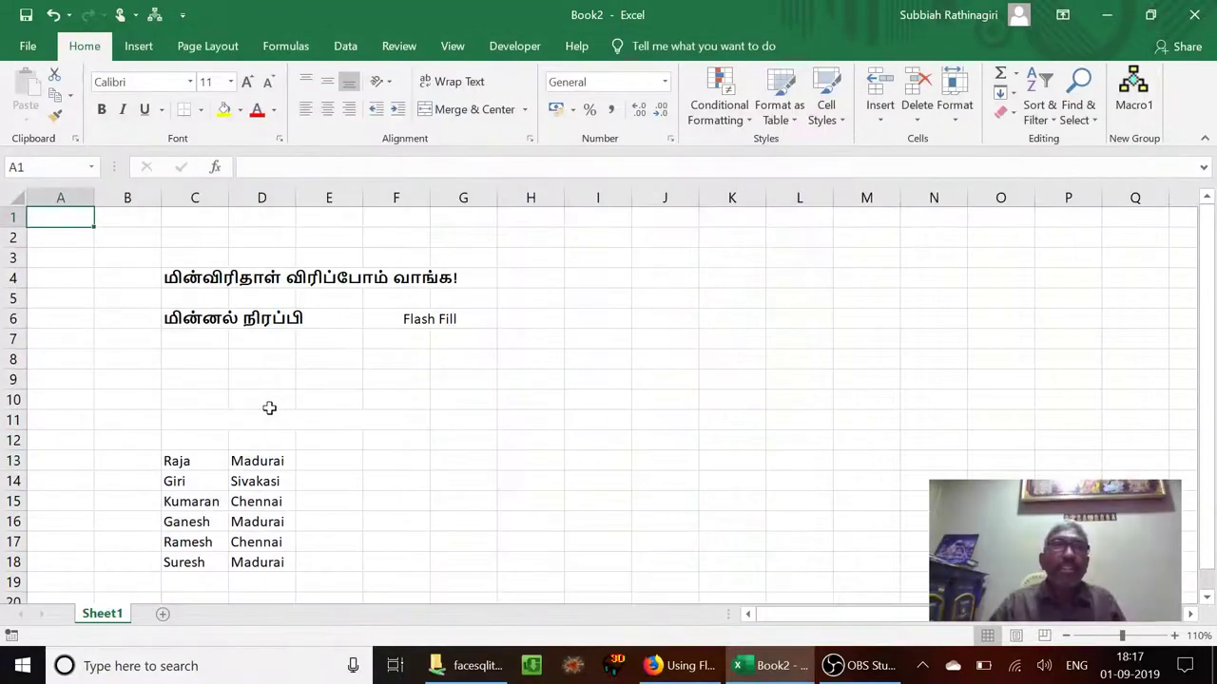
Examine the sheet's Tamil title in row 4 and the Flash Fill heading in row 6
{"action": "left_click", "coordinate": [232, 282]}
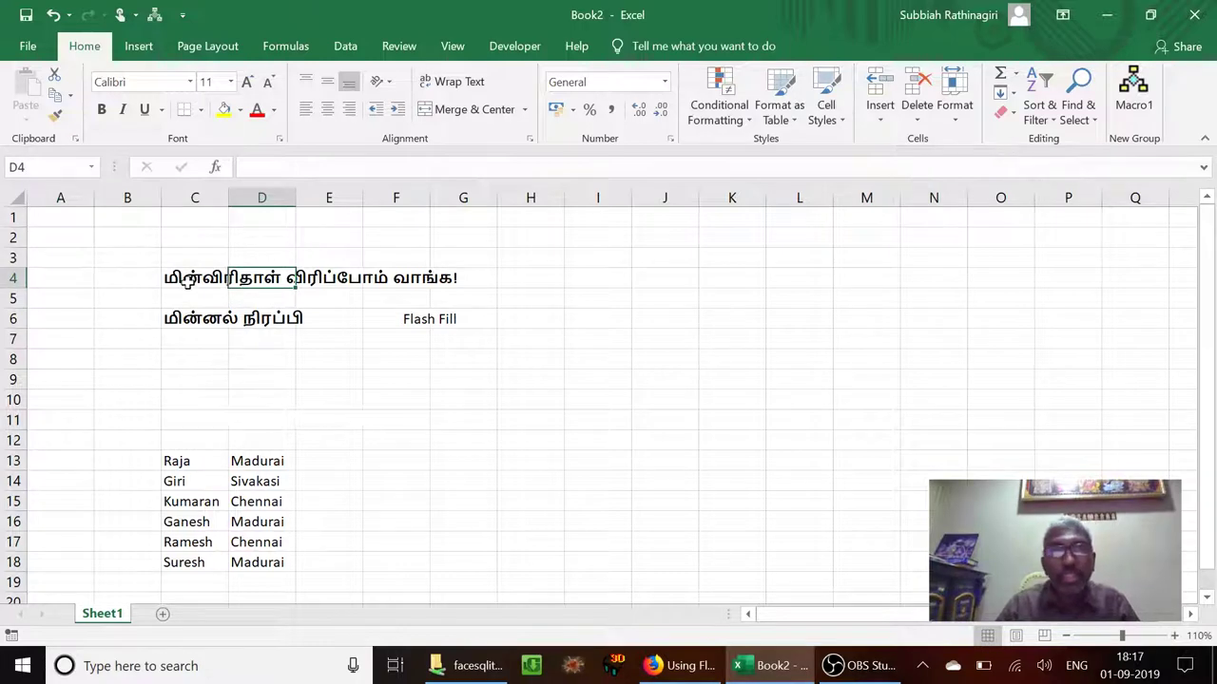
{"action": "left_click", "coordinate": [187, 283]}
{"action": "left_click", "coordinate": [187, 311]}
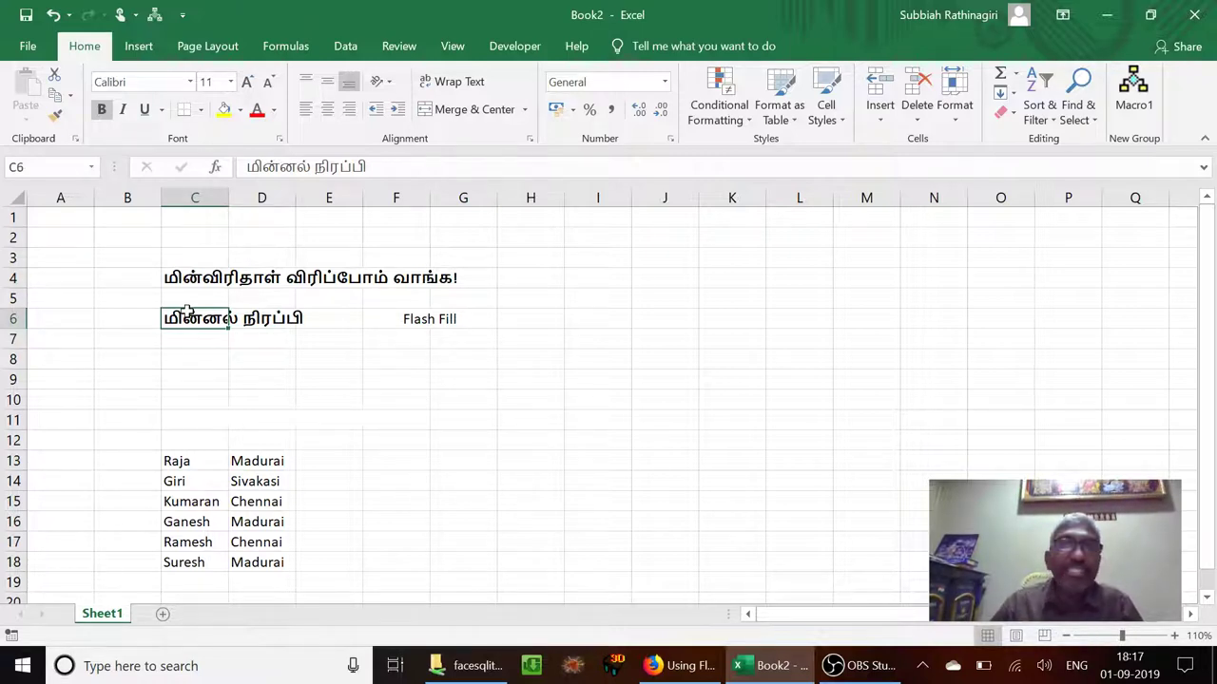
{"action": "key", "text": "Down"}
{"action": "key", "text": "Down"}
{"action": "key", "text": "Down"}
{"action": "key", "text": "Down"}
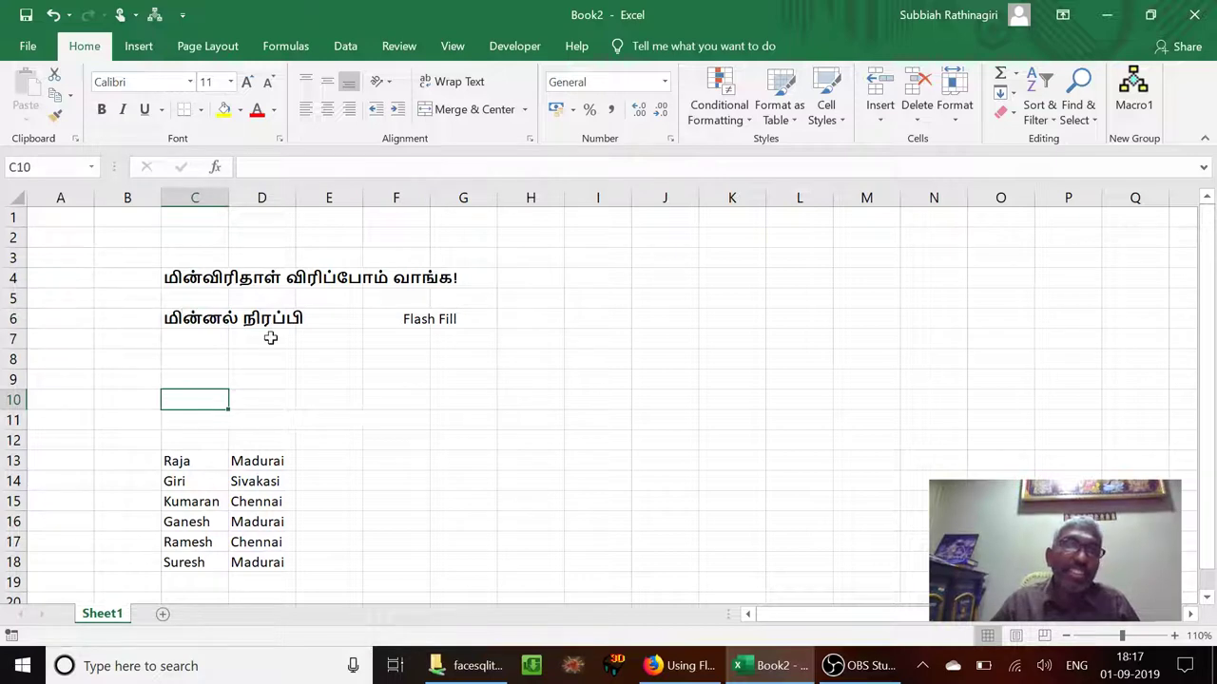
{"action": "left_click", "coordinate": [200, 377]}
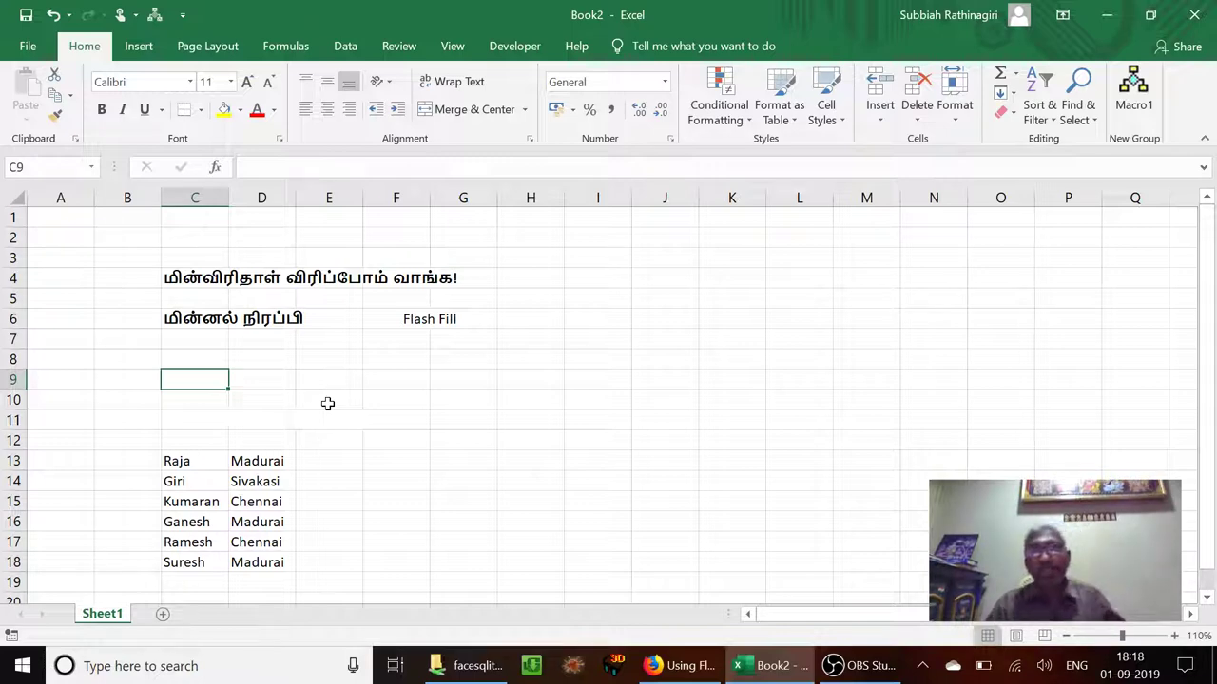
{"action": "key", "text": "Right"}
{"action": "key", "text": "Up"}
{"action": "key", "text": "Up"}
{"action": "key", "text": "Up"}
{"action": "key", "text": "Right"}
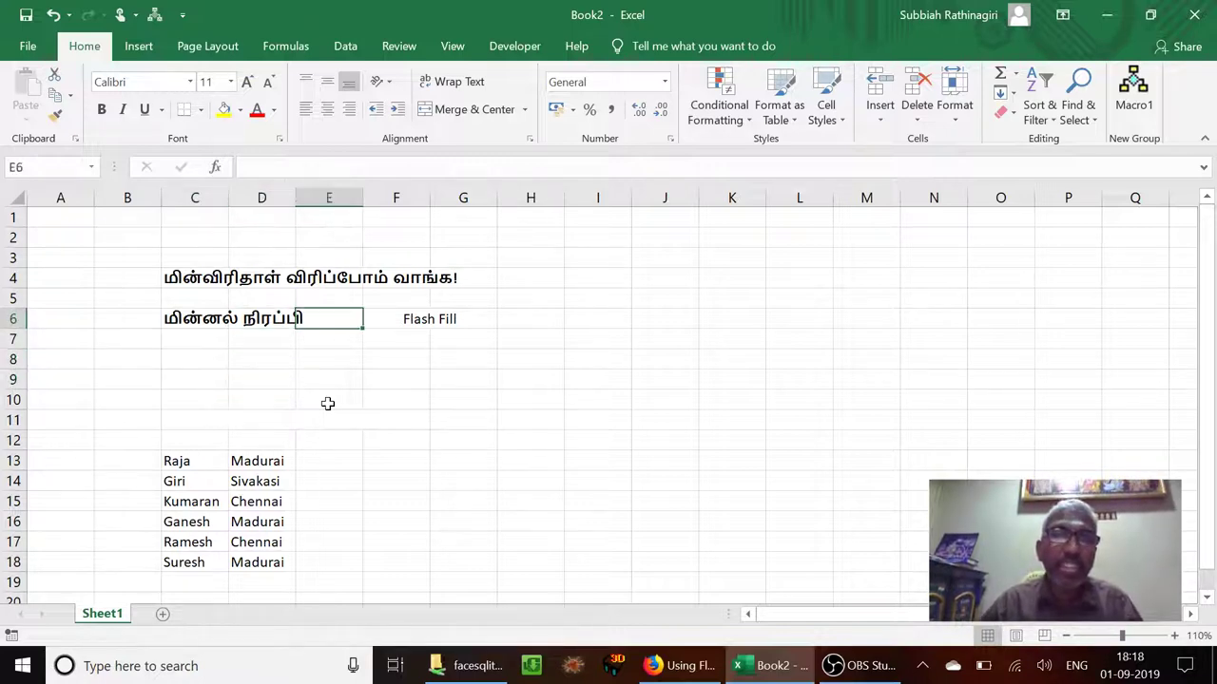
{"action": "key", "text": "Right"}
{"action": "key", "text": "Left"}
{"action": "key", "text": "Left"}
{"action": "key", "text": "Left"}
{"action": "key", "text": "Down"}
{"action": "key", "text": "Down"}
{"action": "key", "text": "Down"}
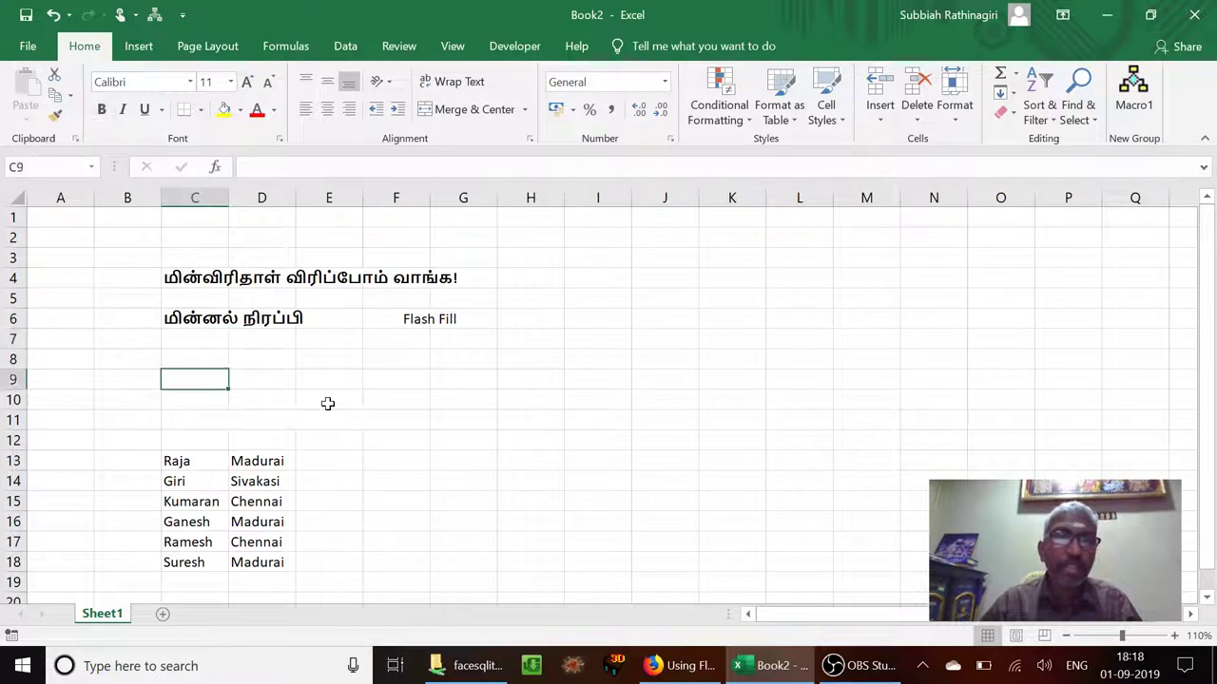
Examine the sample list of names and cities in C13:D18
{"action": "key", "text": "Down"}
{"action": "key", "text": "Down"}
{"action": "key", "text": "Down"}
{"action": "key", "text": "Down"}
{"action": "key", "text": "Down"}
{"action": "key", "text": "Down"}
{"action": "key", "text": "Down"}
{"action": "key", "text": "Down"}
{"action": "key", "text": "Down"}
{"action": "key", "text": "Down"}
{"action": "key", "text": "Down"}
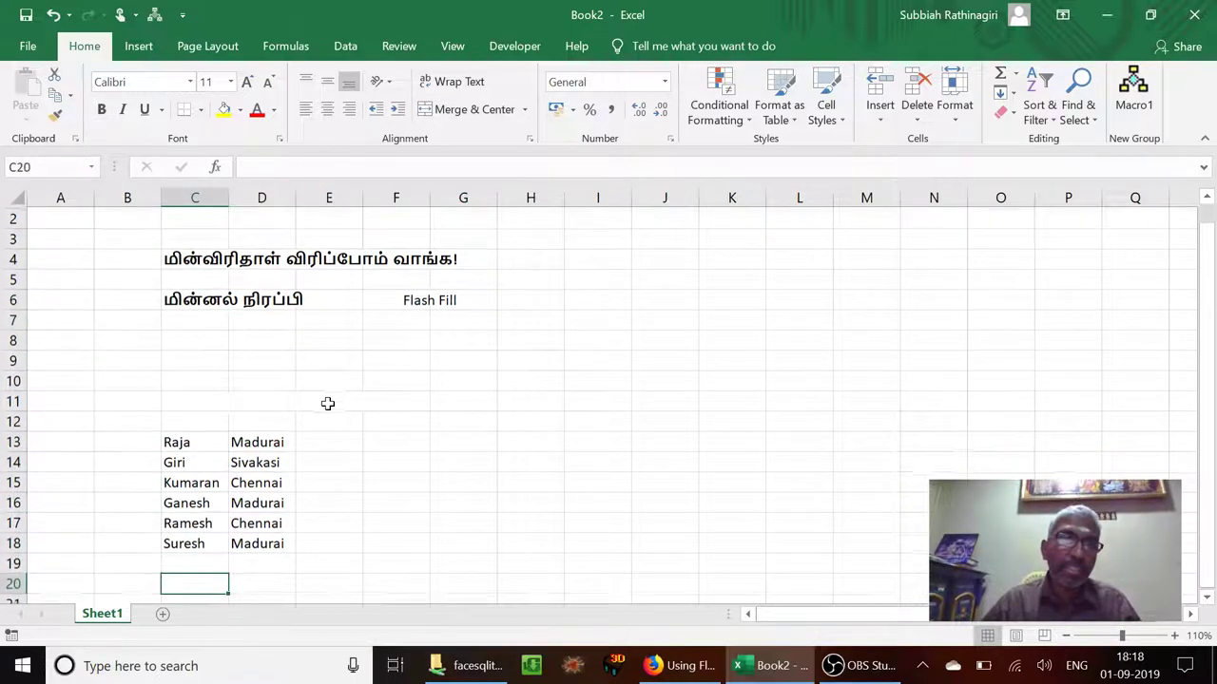
{"action": "key", "text": "Down"}
{"action": "key", "text": "Down"}
{"action": "key", "text": "Up"}
{"action": "key", "text": "ctrl+Up"}
{"action": "key", "text": "ctrl+Up"}
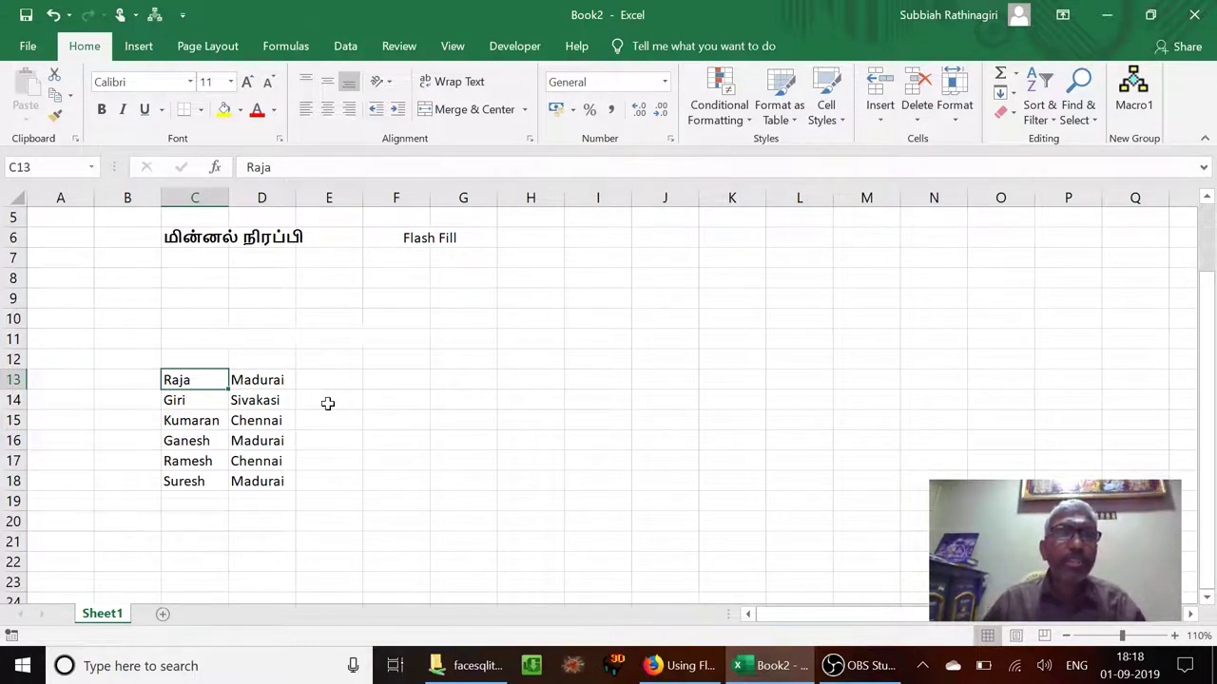
{"action": "key", "text": "Right"}
{"action": "key", "text": "Left"}
{"action": "key", "text": "Right"}
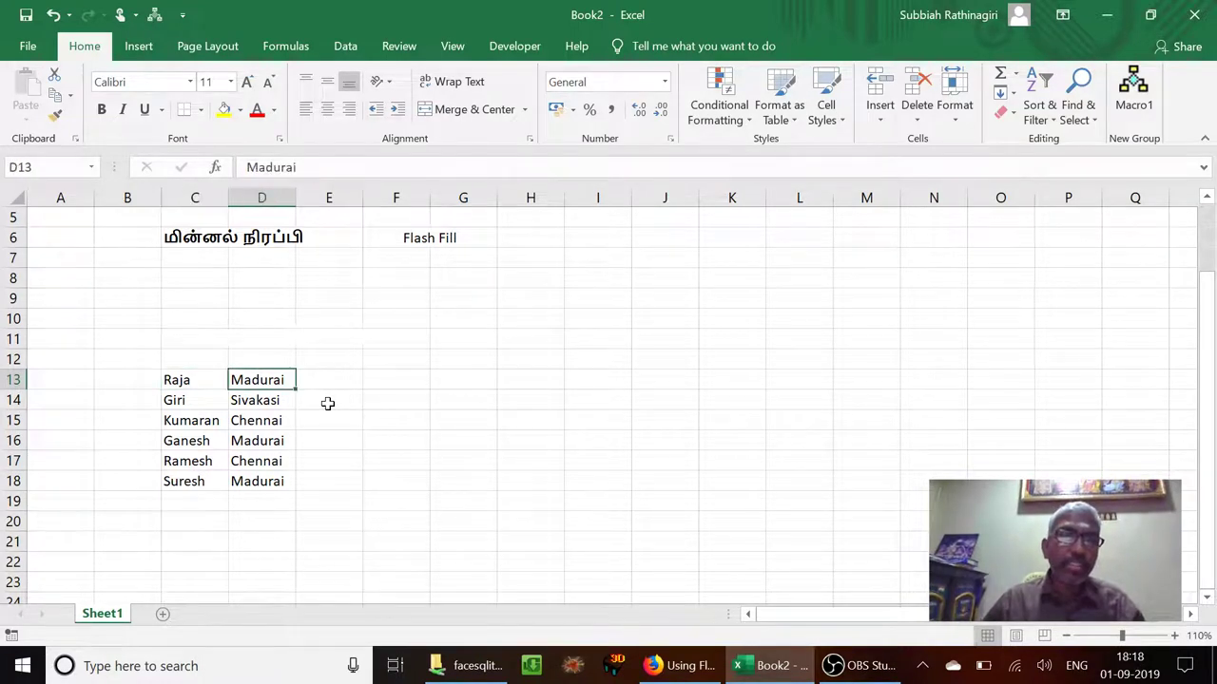
{"action": "key", "text": "Left"}
{"action": "key", "text": "Right"}
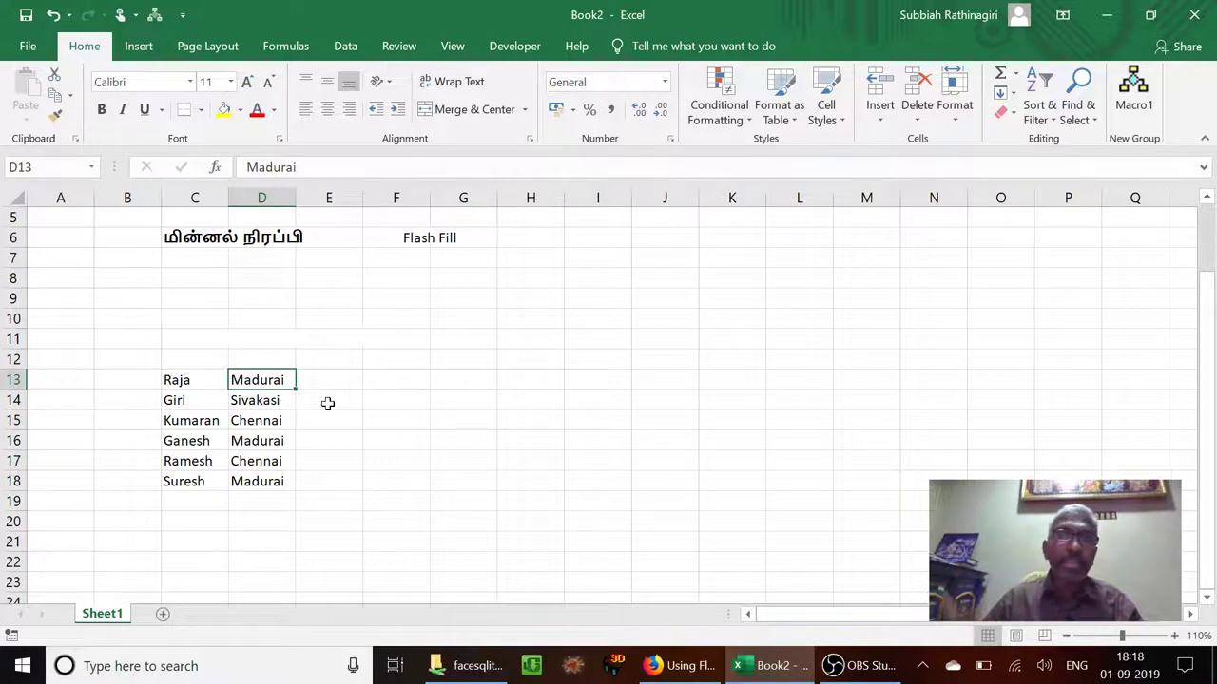
{"action": "key", "text": "Right"}
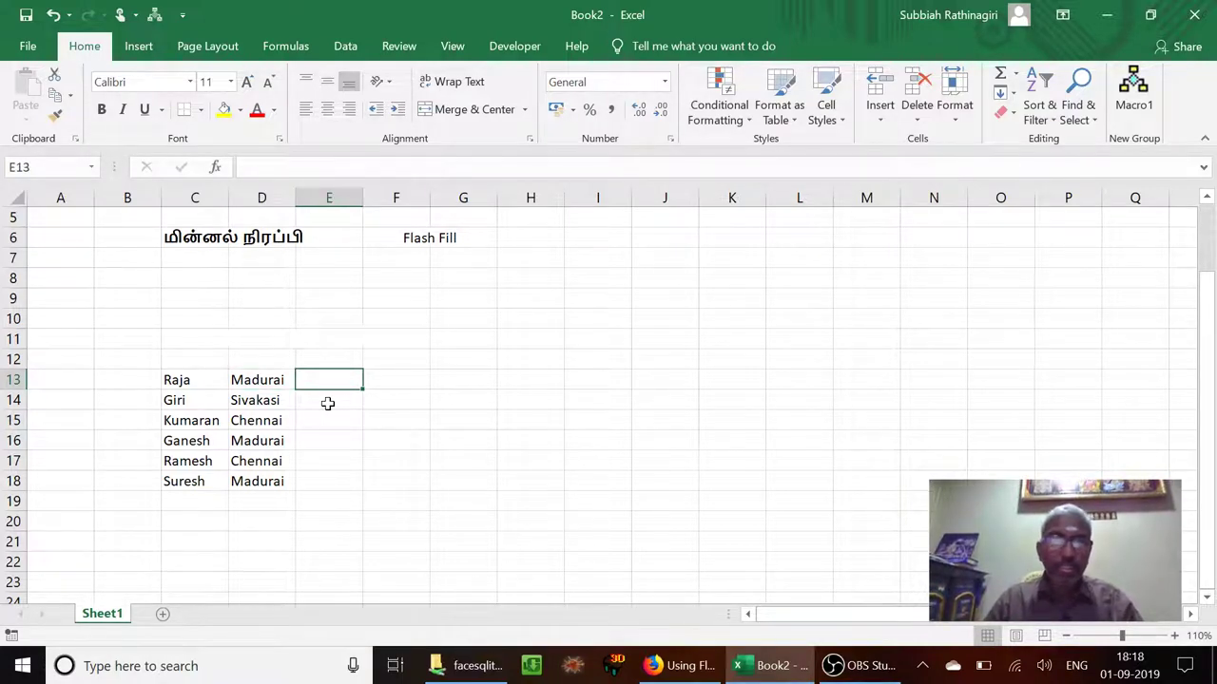
{"action": "type", "text": "Raja,"}
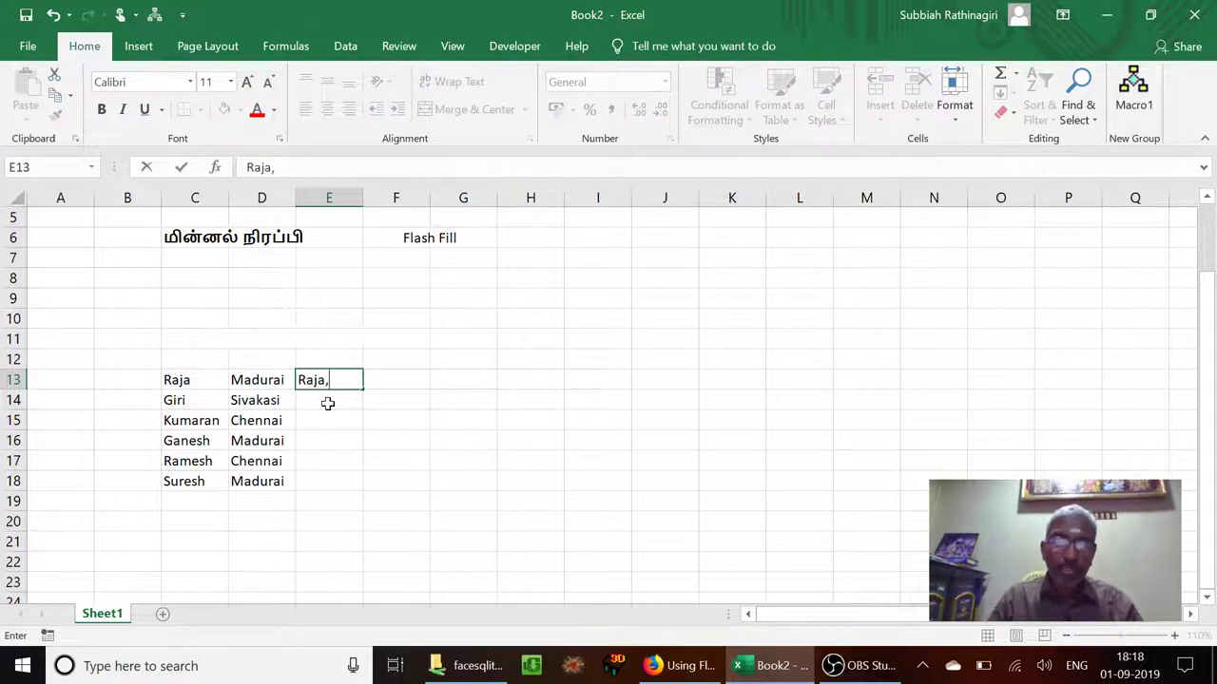
{"action": "type", "text": " Madurai"}
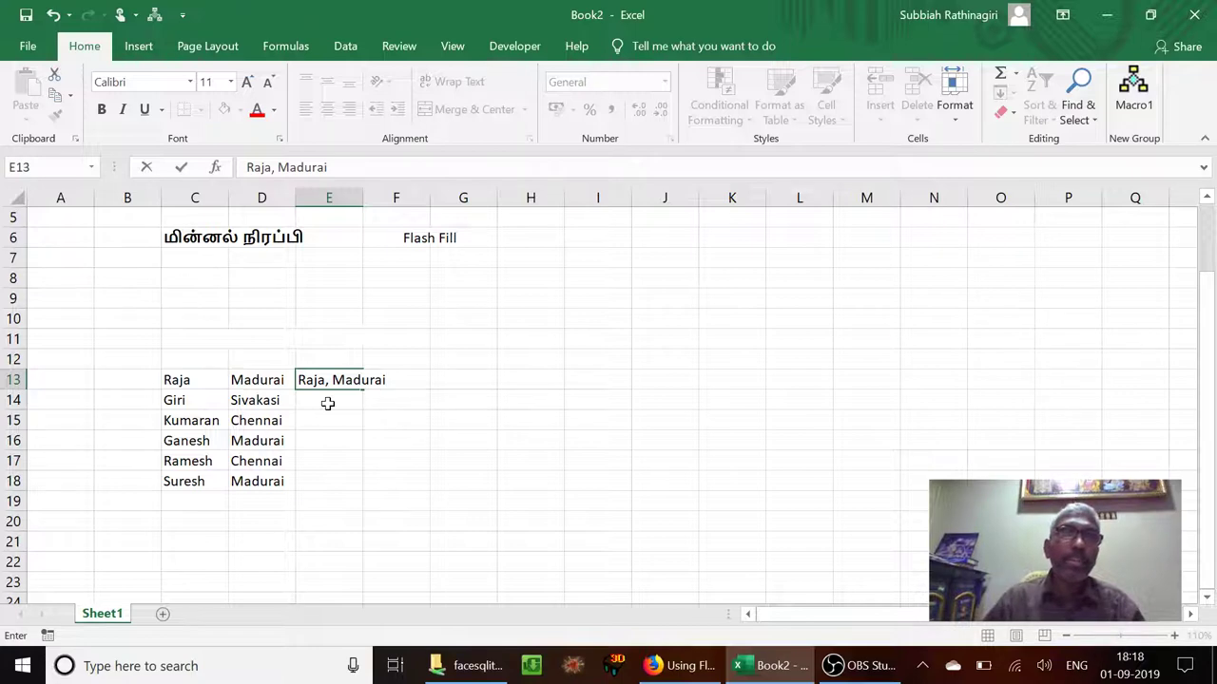
{"action": "key", "text": "Escape"}
Combine the name and city in E13 with =C13&", "&D13 and fill the formula down to E18
{"action": "type", "text": "="}
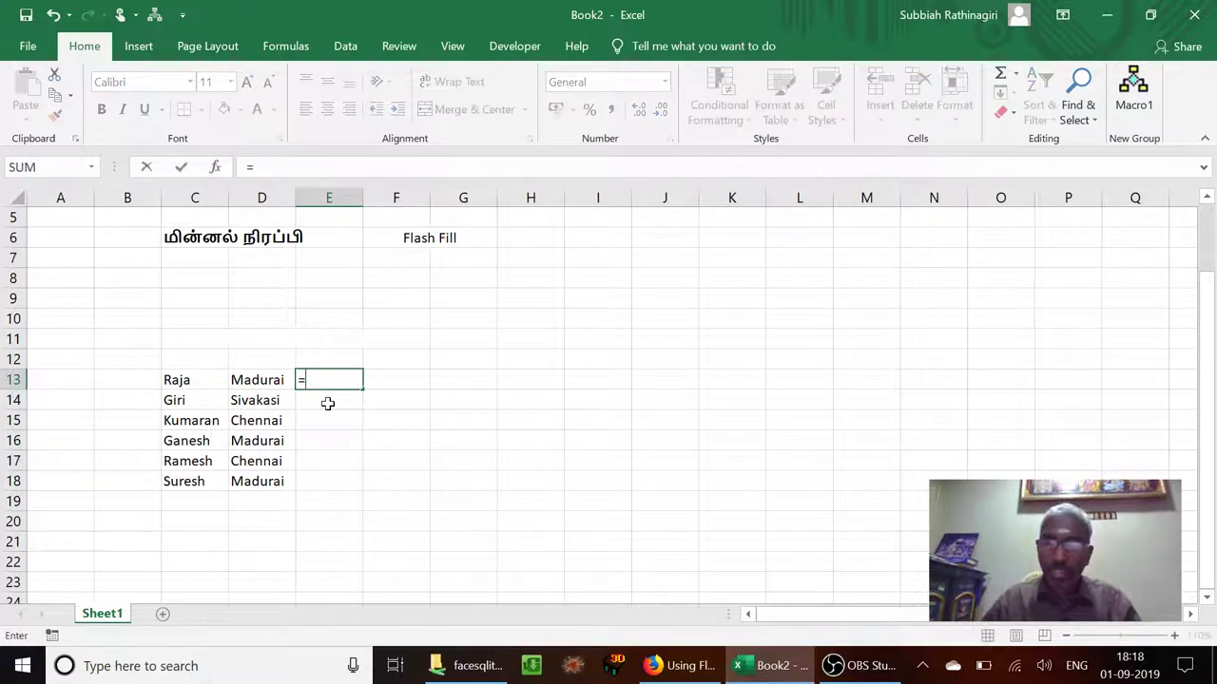
{"action": "key", "text": "Left"}
{"action": "key", "text": "Left"}
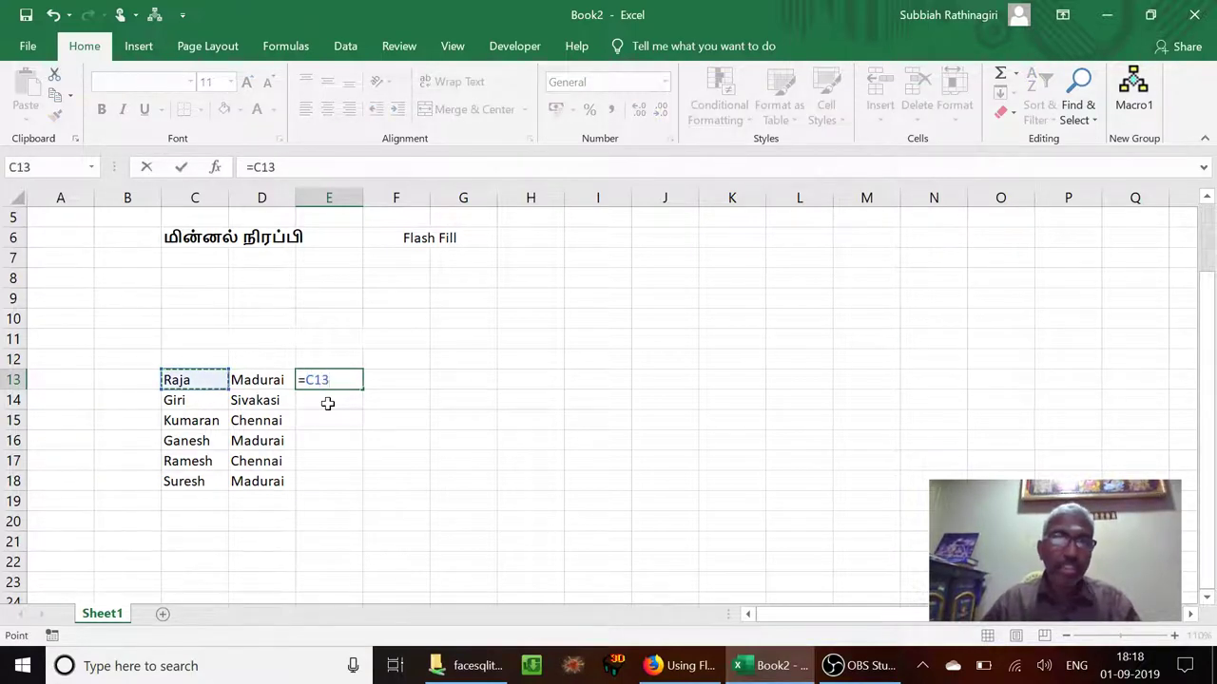
{"action": "type", "text": "&\","}
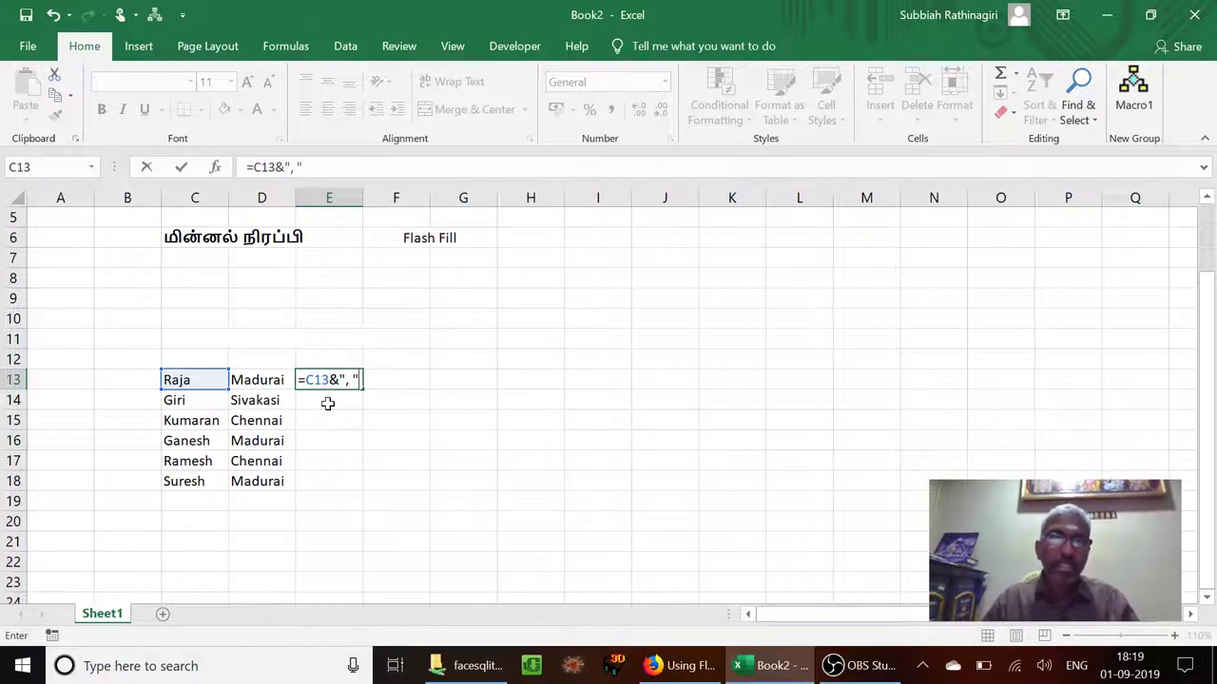
{"action": "type", "text": "&"}
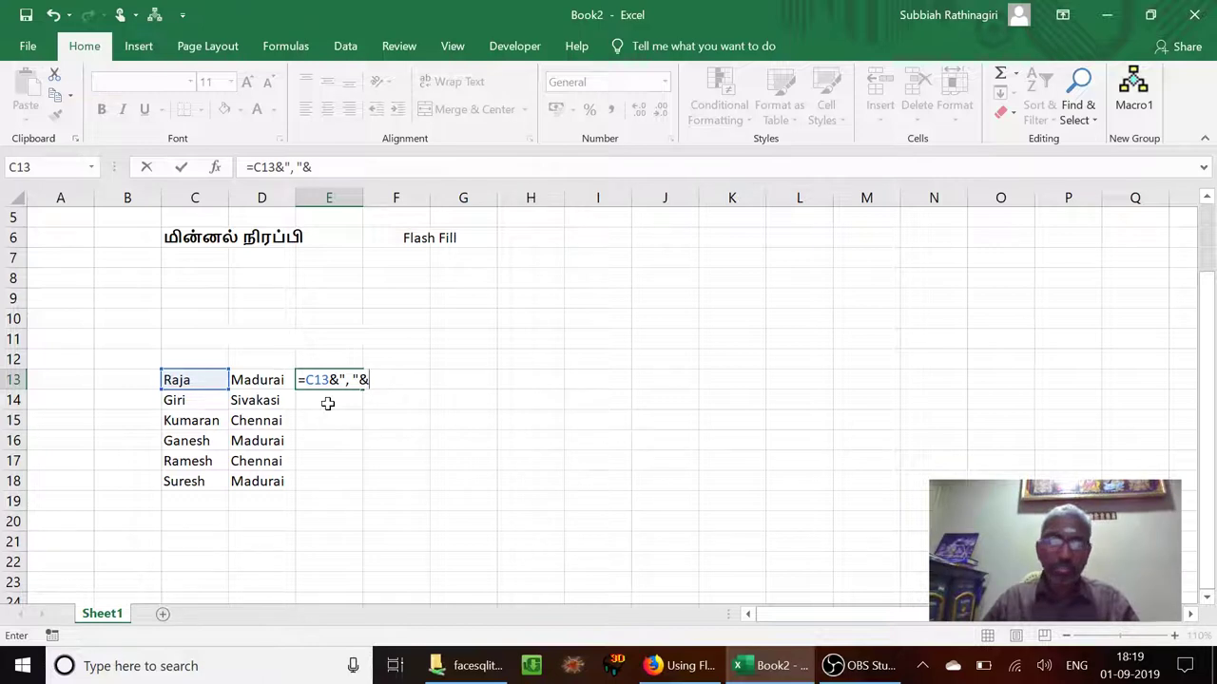
{"action": "key", "text": "Left"}
{"action": "key", "text": "Return"}
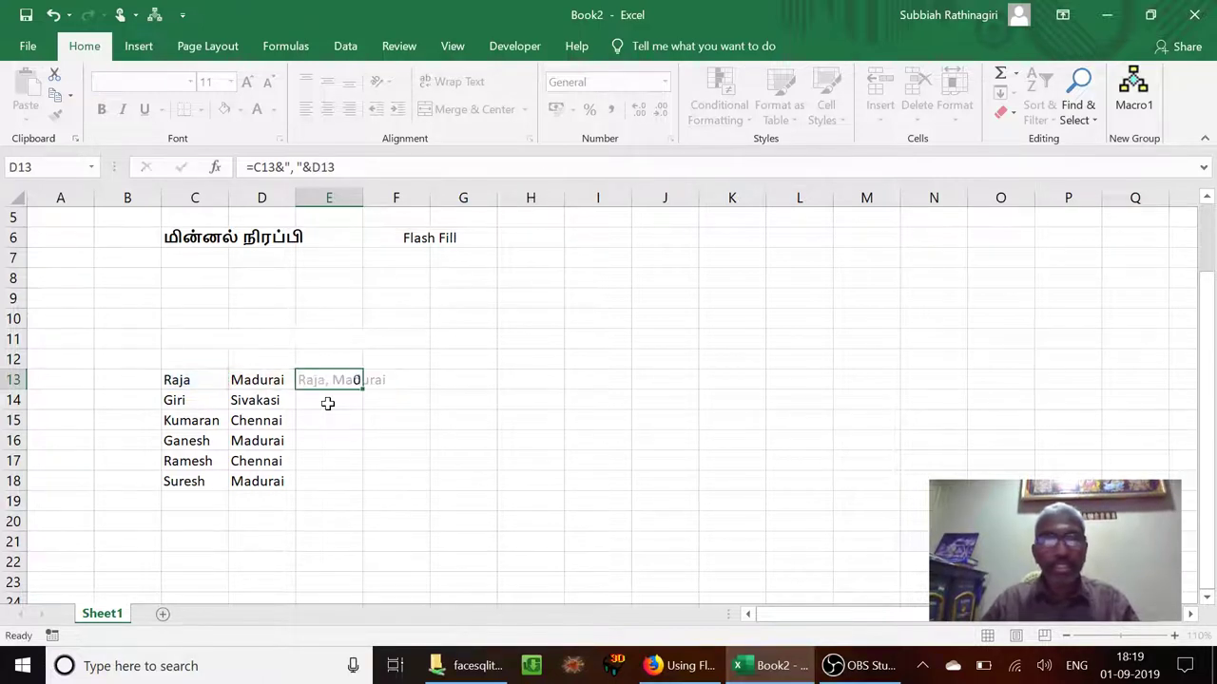
{"action": "key", "text": "Up"}
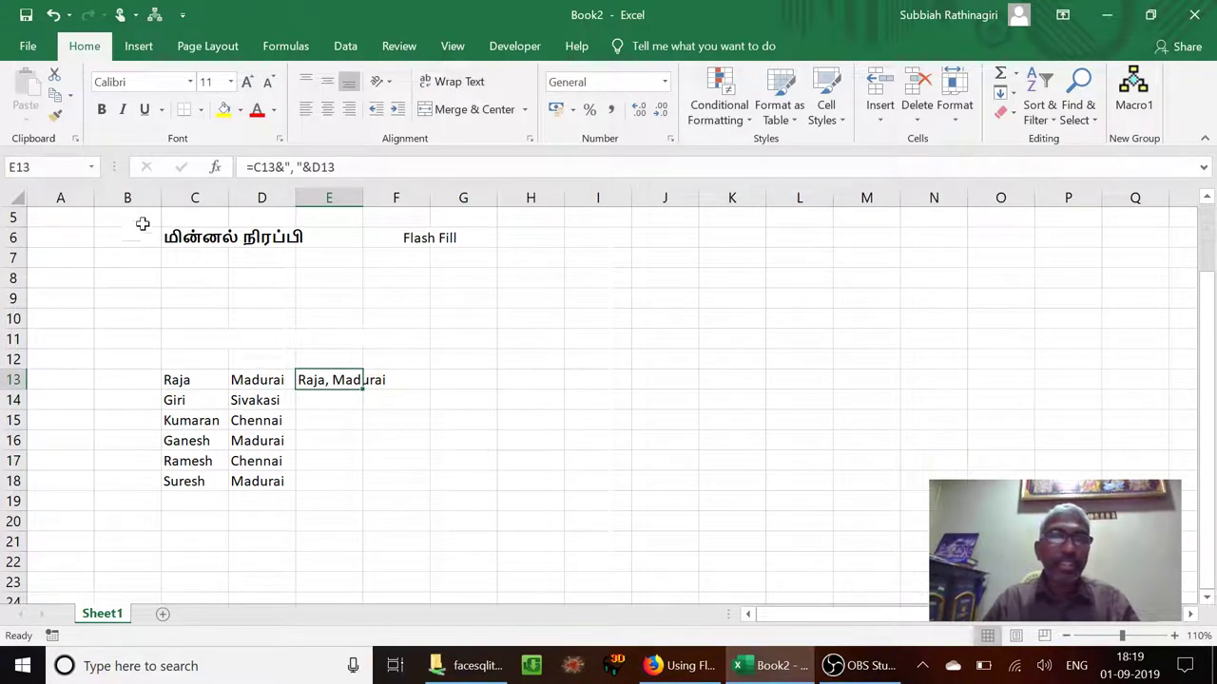
{"action": "double_click", "coordinate": [362, 388]}
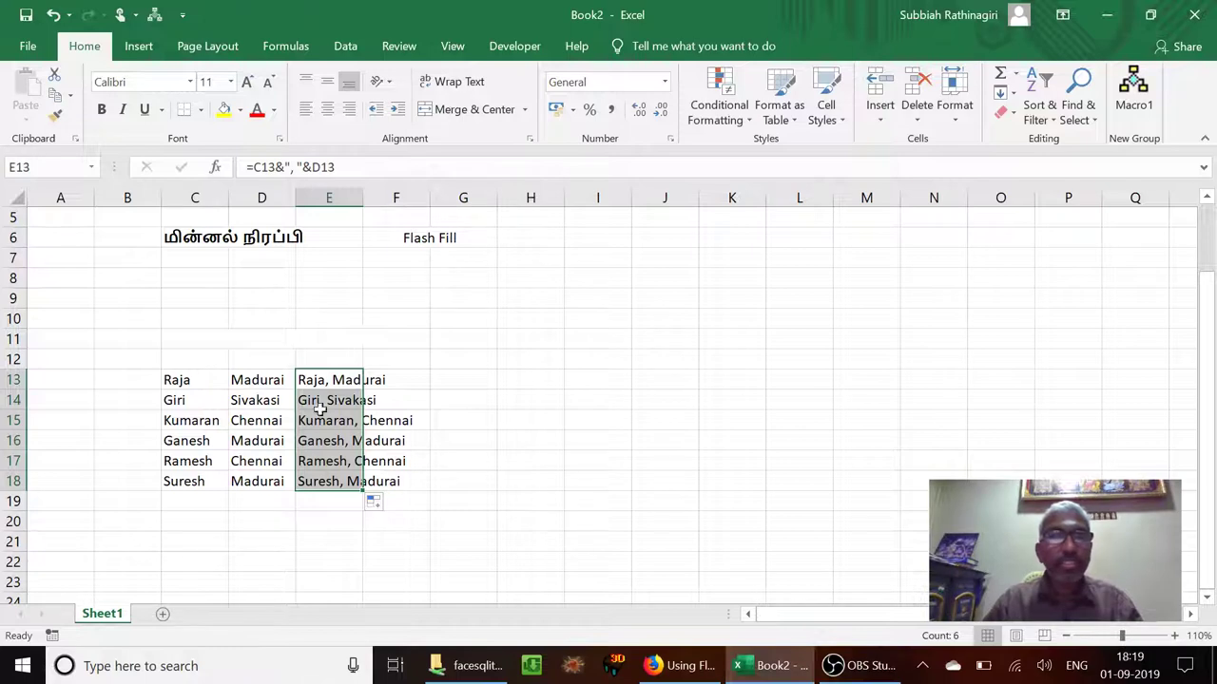
Clear the combined formula results from E13:E18
{"action": "key", "text": "Delete"}
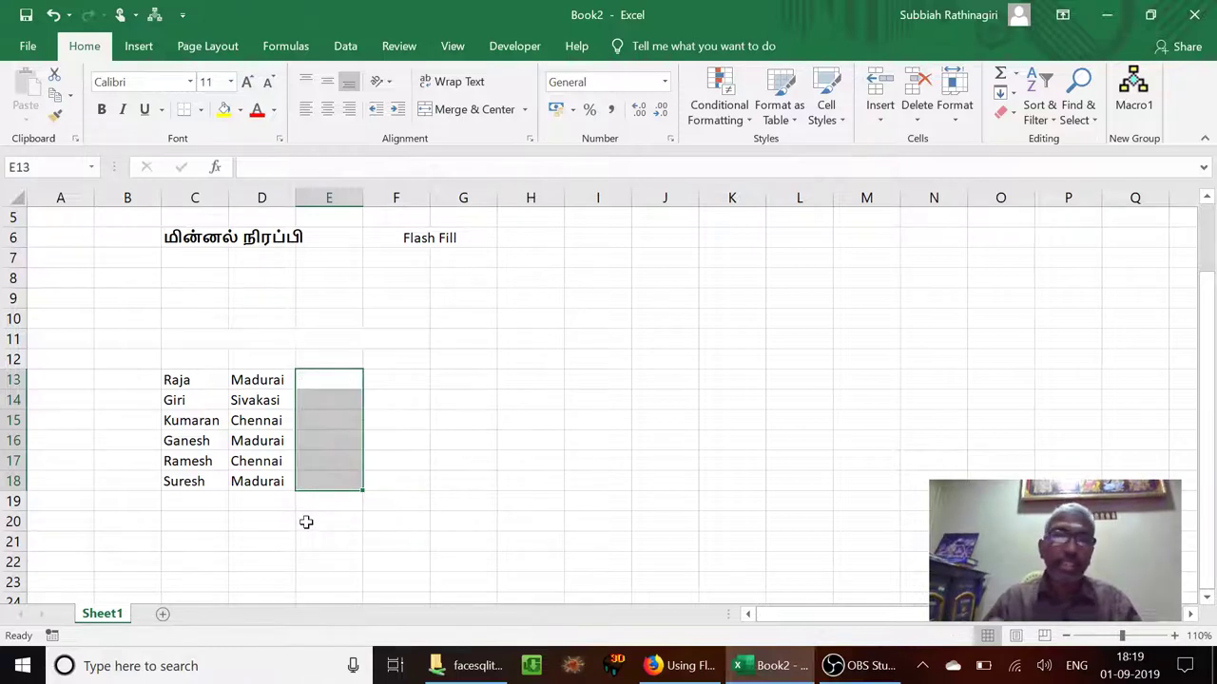
{"action": "key", "text": "Down"}
{"action": "key", "text": "Up"}
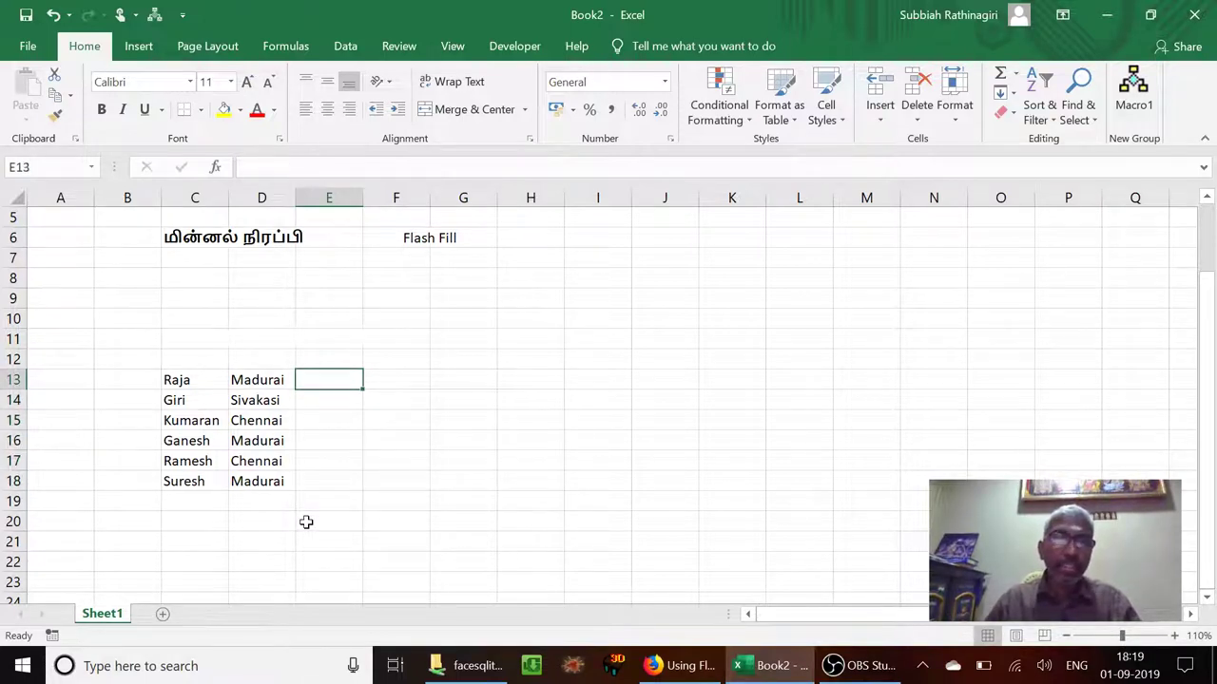
Enter the row's name and Madurai, separated by a comma and a space, as plain example text in E13
{"action": "type", "text": "Raja"}
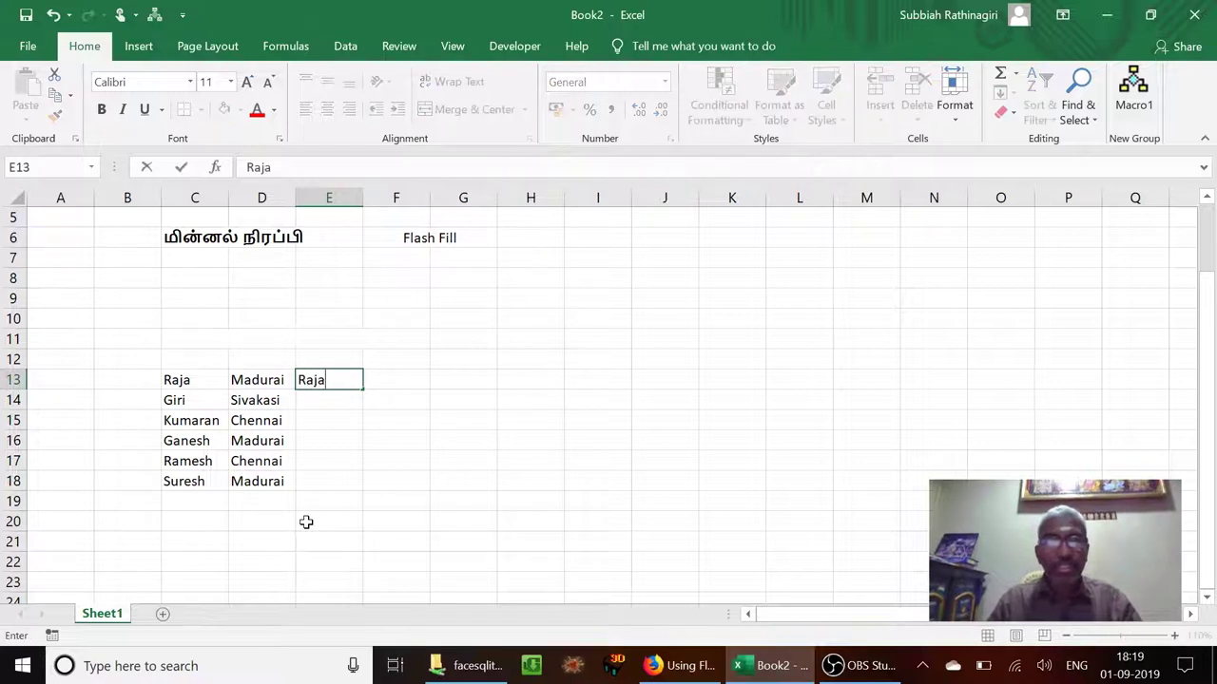
{"action": "type", "text": ", Madurai"}
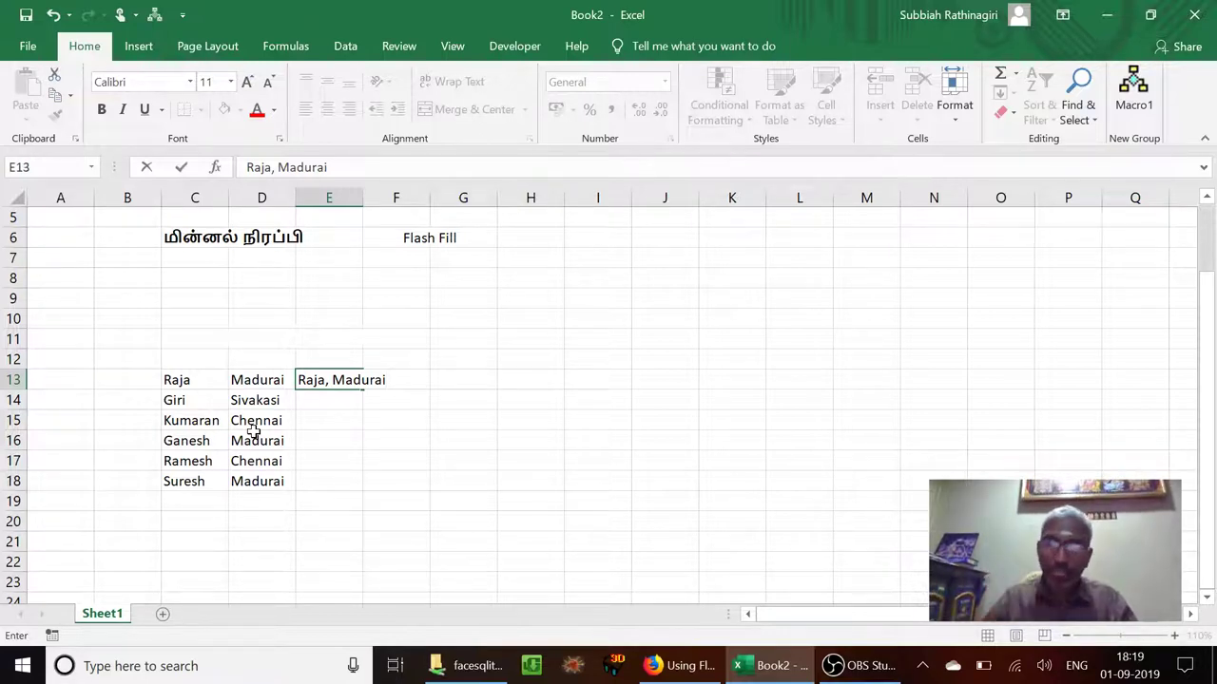
{"action": "key", "text": "Return"}
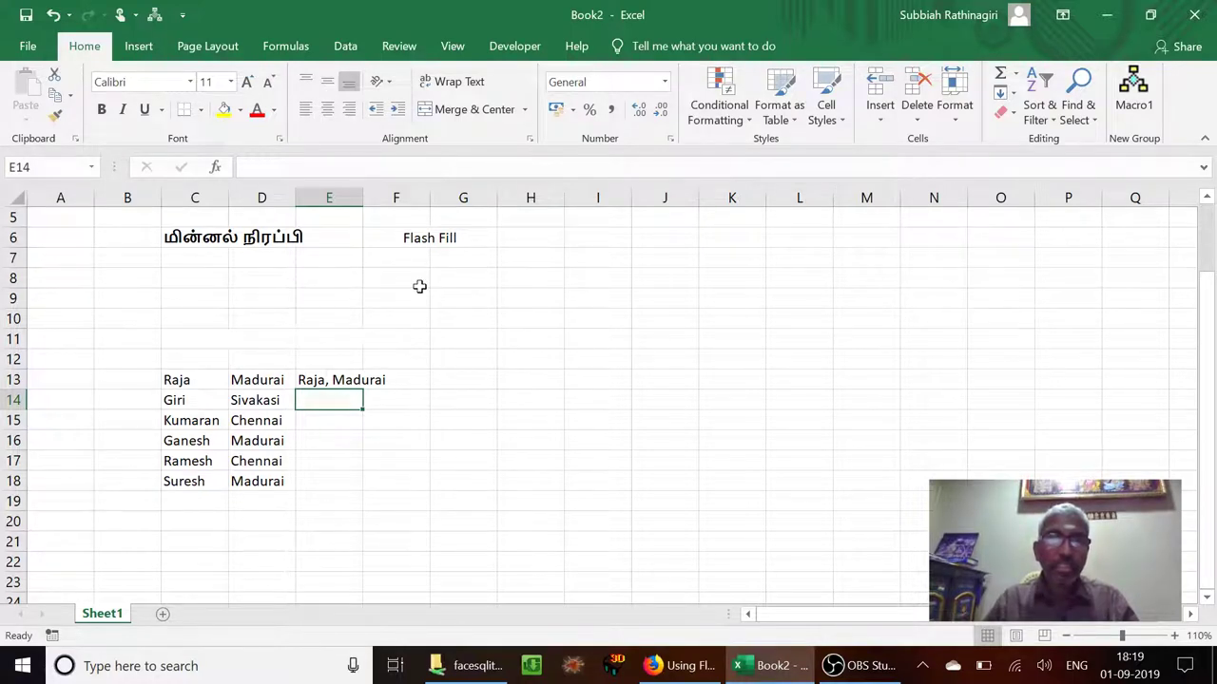
Write the note Control+E in F8, below the Flash Fill heading
{"action": "left_click", "coordinate": [388, 272]}
{"action": "type", "text": "C"}
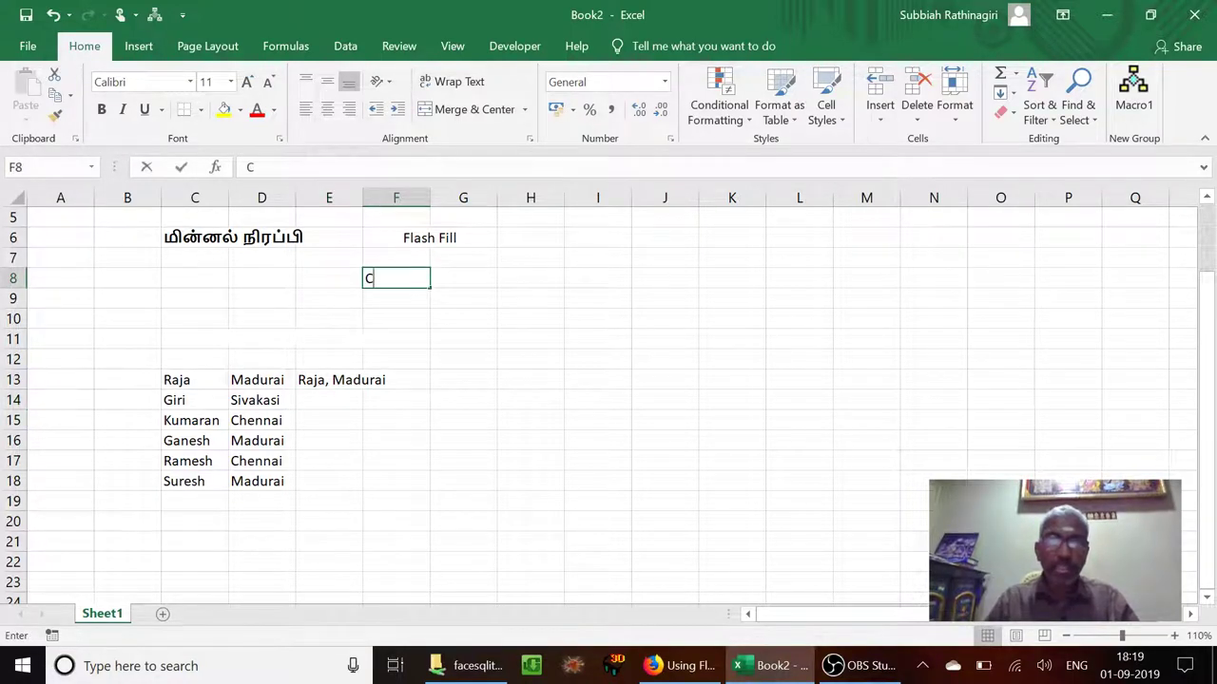
{"action": "type", "text": "ontrol+"}
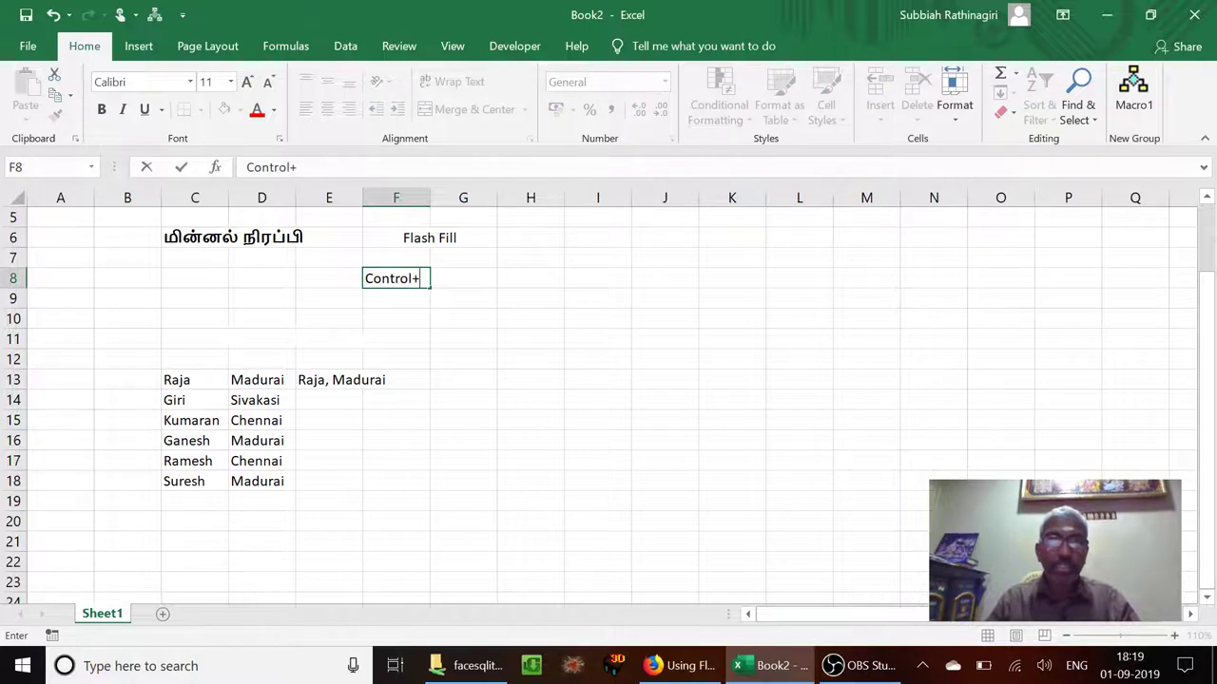
{"action": "type", "text": "E"}
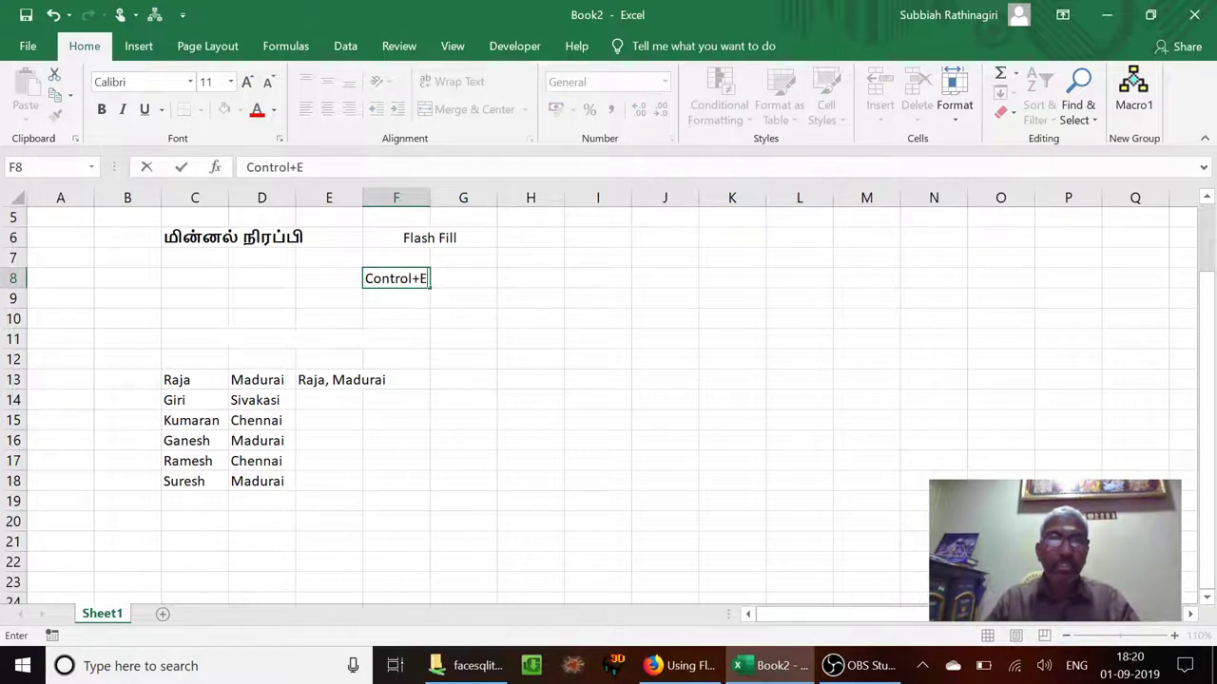
Flash Fill column E from E14 down, following the name-and-city example in E13
{"action": "left_click", "coordinate": [322, 401]}
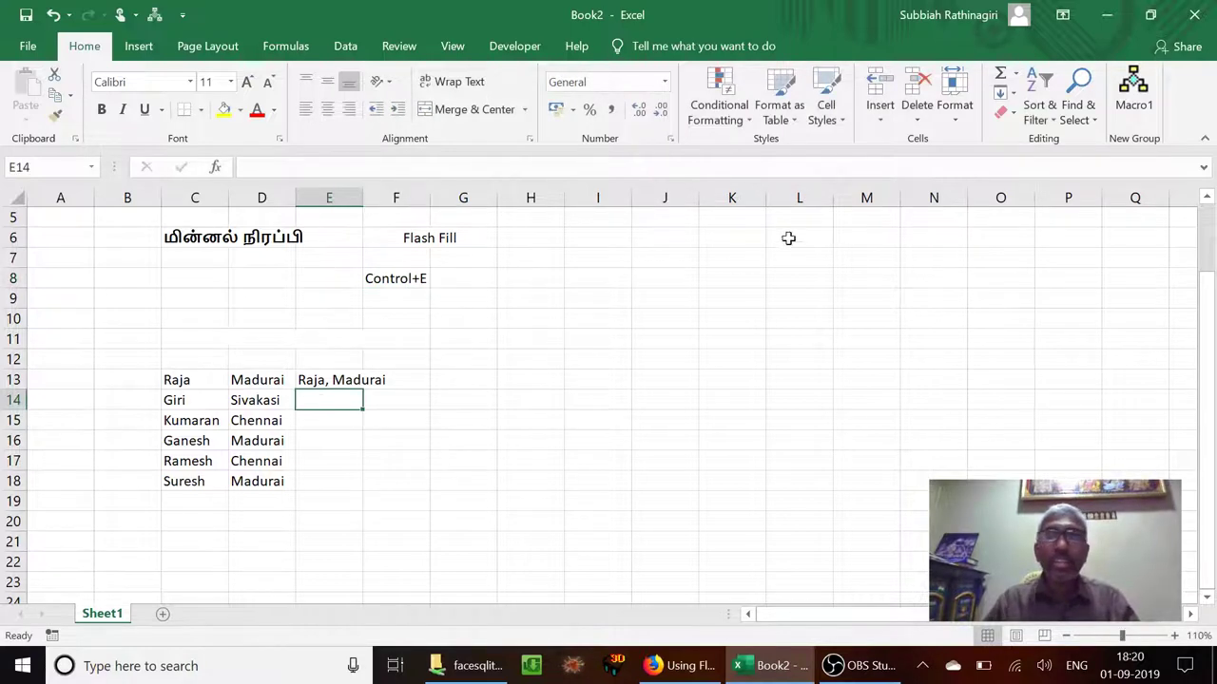
{"action": "left_click", "coordinate": [1011, 95]}
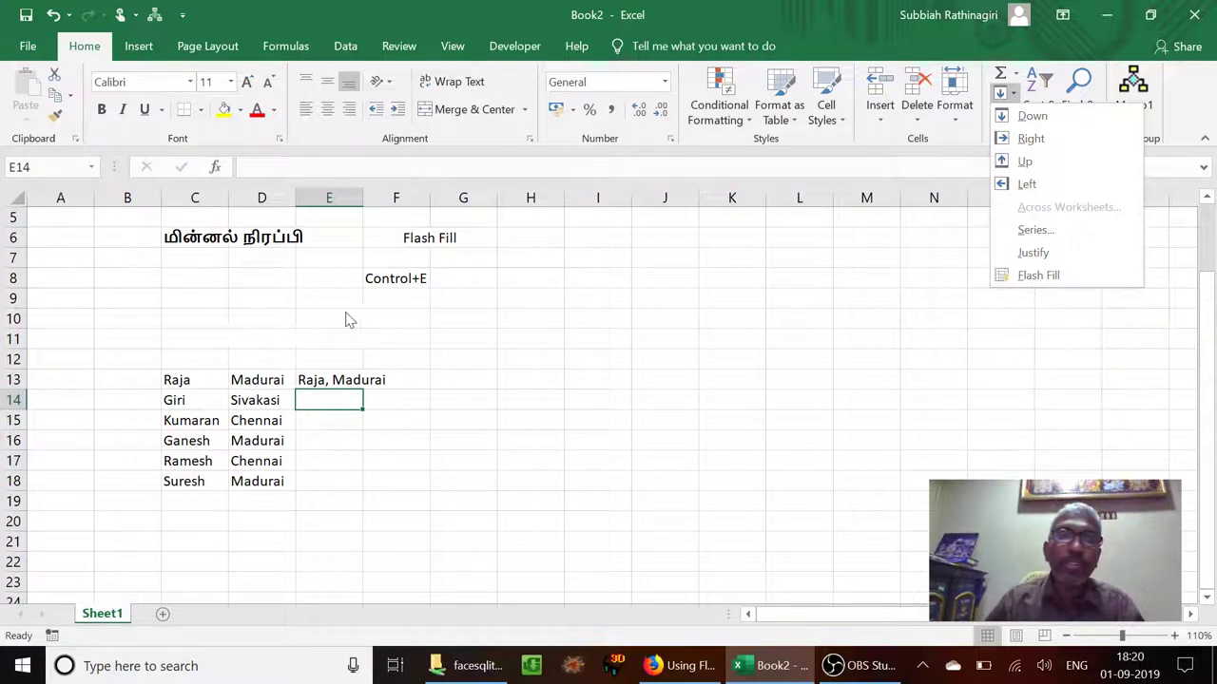
{"action": "left_click", "coordinate": [1024, 275]}
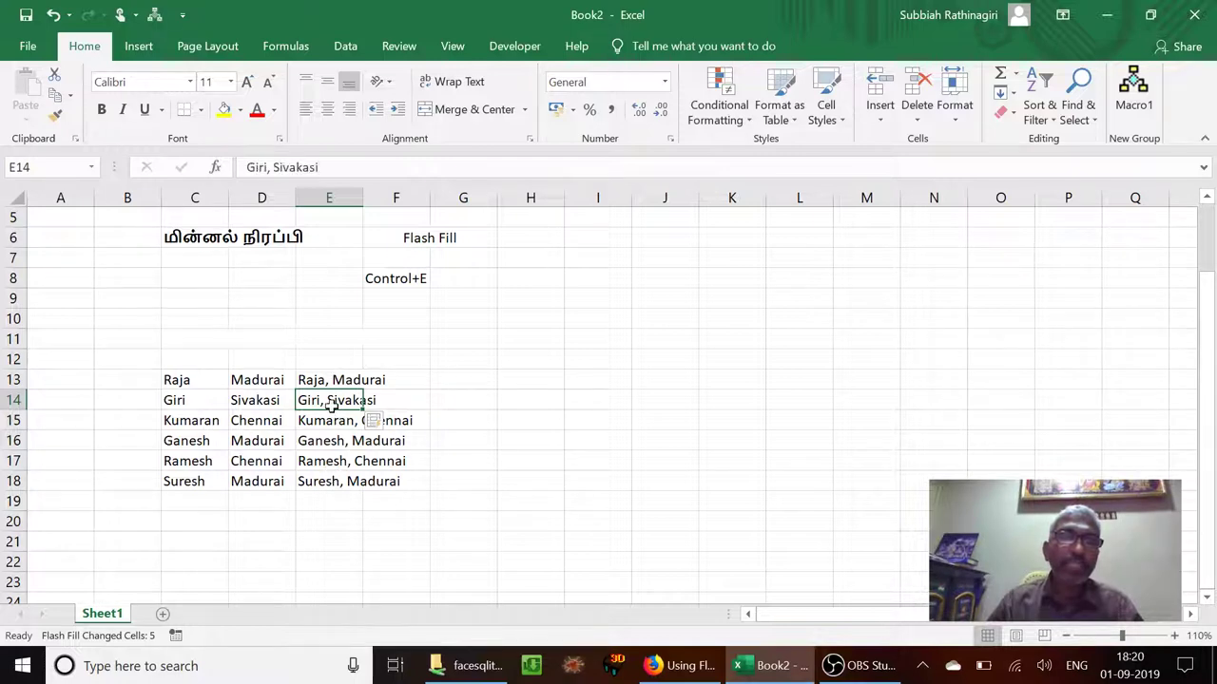
Check the combined name and city entries in E14:E18 against the source columns
{"action": "left_click", "coordinate": [316, 426]}
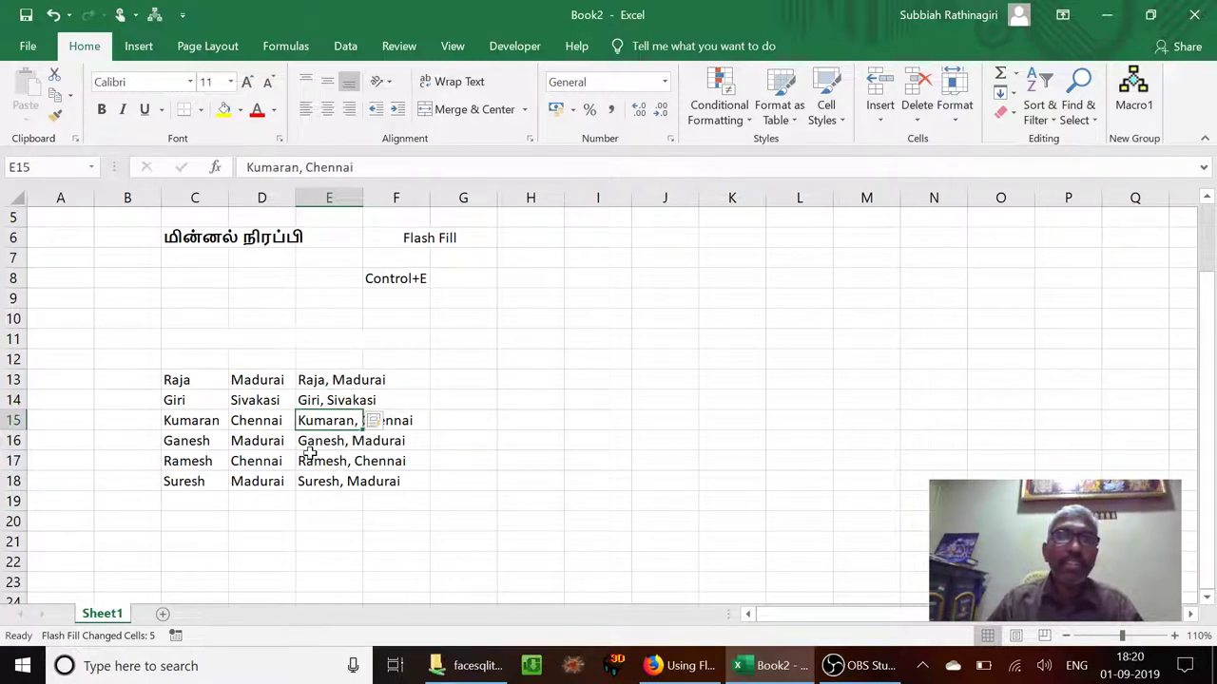
{"action": "left_click", "coordinate": [308, 460]}
{"action": "left_click", "coordinate": [304, 483]}
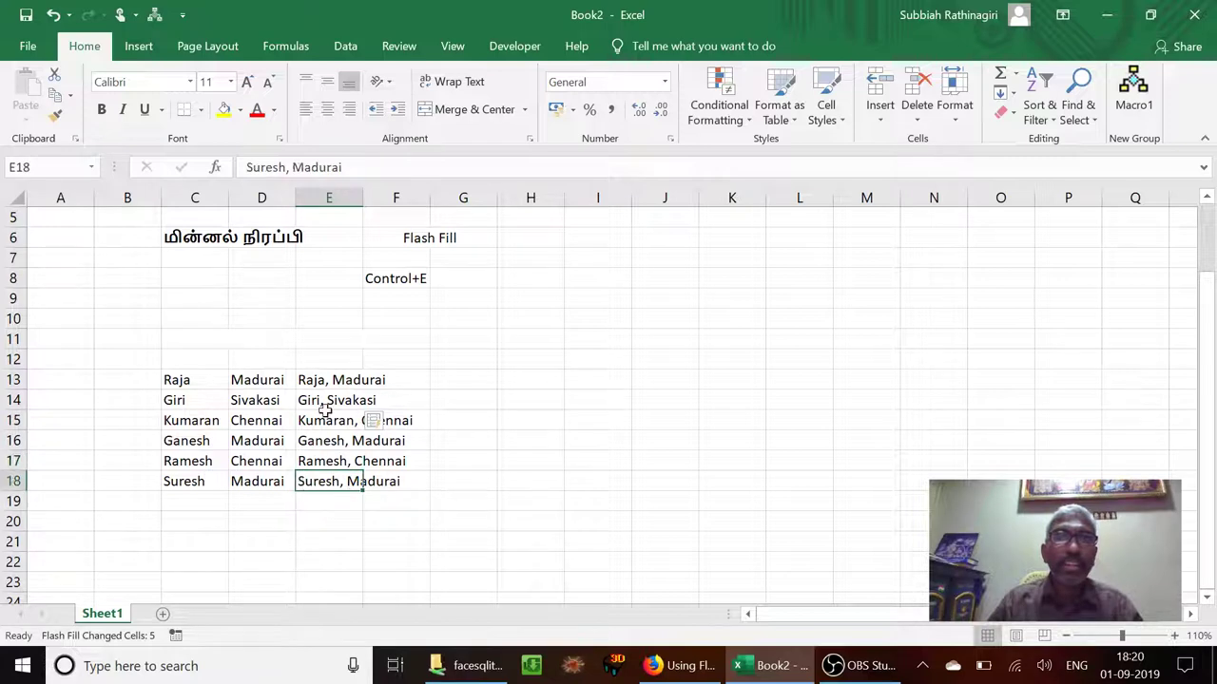
{"action": "left_click", "coordinate": [321, 402]}
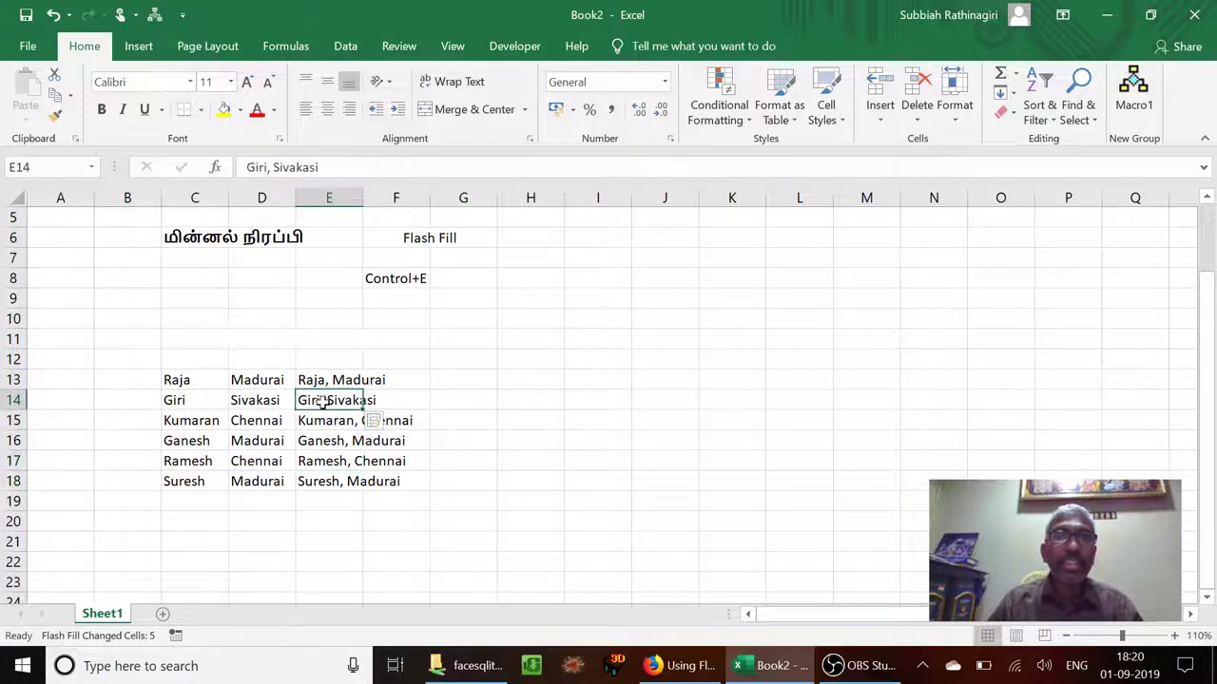
{"action": "left_click", "coordinate": [253, 395]}
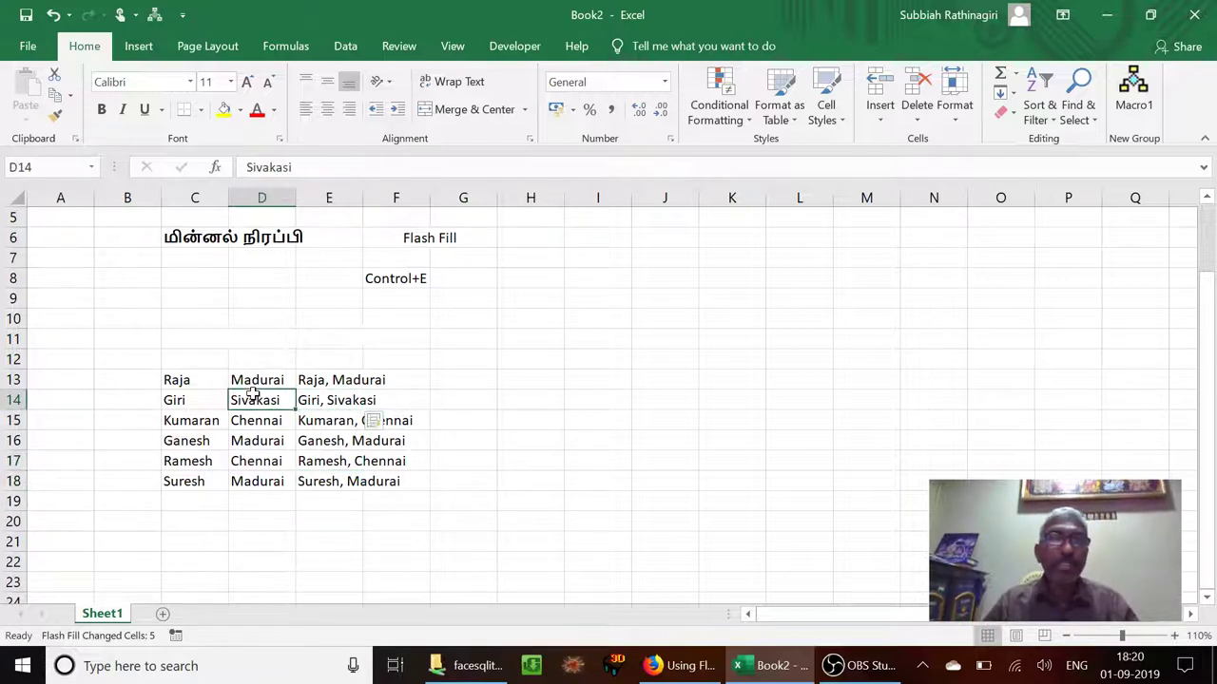
{"action": "key", "text": "Up"}
{"action": "key", "text": "Up"}
{"action": "key", "text": "Up"}
{"action": "key", "text": "Up"}
{"action": "key", "text": "Up"}
{"action": "key", "text": "Up"}
{"action": "key", "text": "Up"}
{"action": "key", "text": "Up"}
{"action": "key", "text": "Up"}
{"action": "key", "text": "Up"}
{"action": "key", "text": "Up"}
{"action": "key", "text": "Up"}
{"action": "key", "text": "Up"}
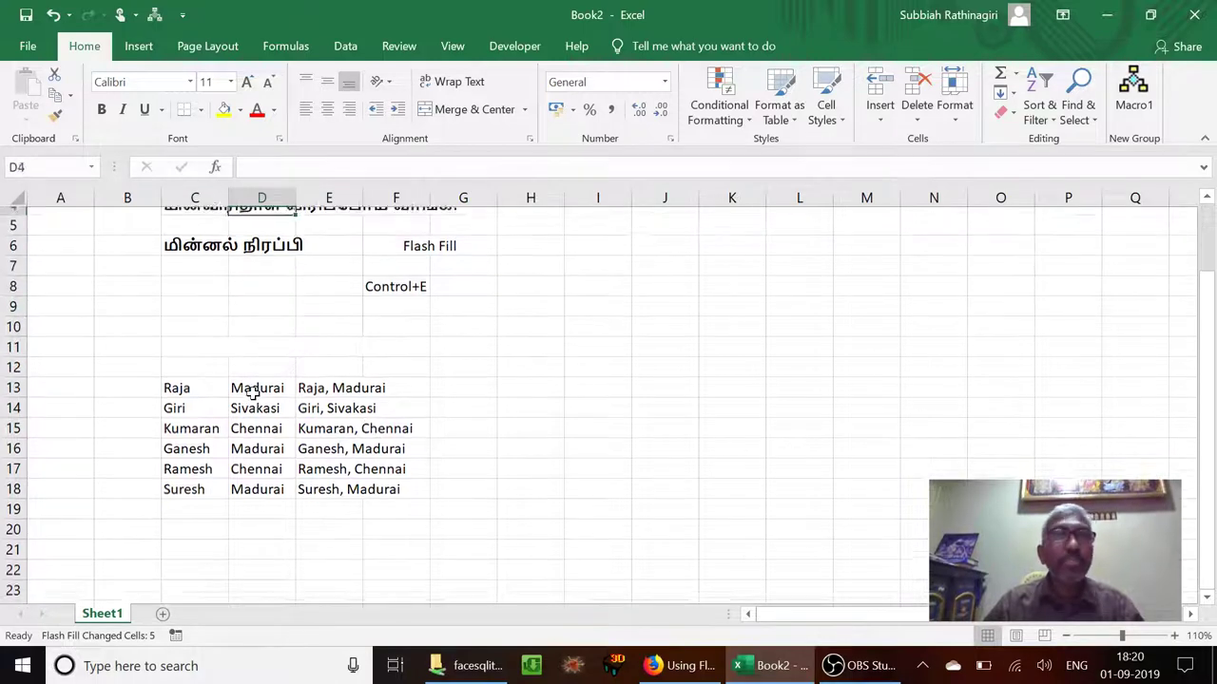
{"action": "key", "text": "Down"}
{"action": "key", "text": "Down"}
{"action": "key", "text": "Down"}
{"action": "key", "text": "Down"}
{"action": "key", "text": "Down"}
{"action": "key", "text": "Down"}
{"action": "key", "text": "Down"}
{"action": "key", "text": "Down"}
{"action": "key", "text": "Down"}
{"action": "key", "text": "Down"}
{"action": "key", "text": "Down"}
{"action": "key", "text": "Down"}
{"action": "key", "text": "Down"}
{"action": "key", "text": "Down"}
{"action": "key", "text": "Down"}
{"action": "key", "text": "Down"}
{"action": "key", "text": "Down"}
{"action": "key", "text": "Down"}
{"action": "key", "text": "Down"}
{"action": "key", "text": "Down"}
{"action": "key", "text": "Down"}
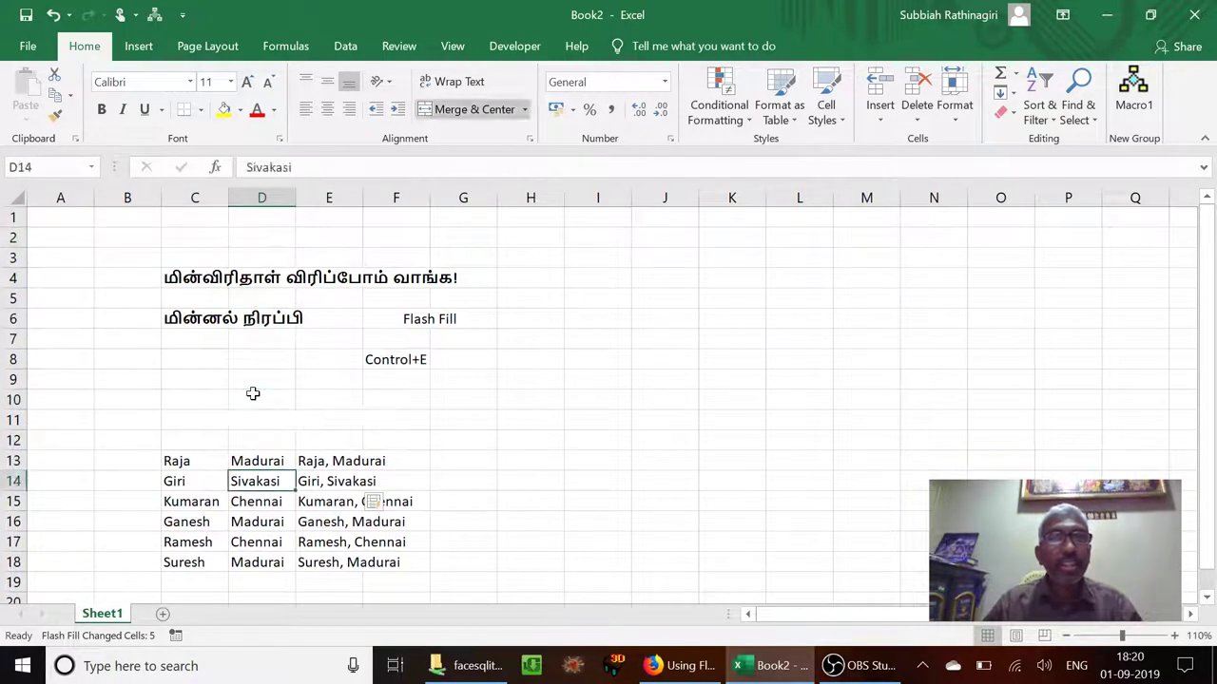
{"action": "key", "text": "Up"}
{"action": "key", "text": "Up"}
{"action": "key", "text": "Up"}
{"action": "key", "text": "Up"}
{"action": "key", "text": "Up"}
{"action": "key", "text": "Up"}
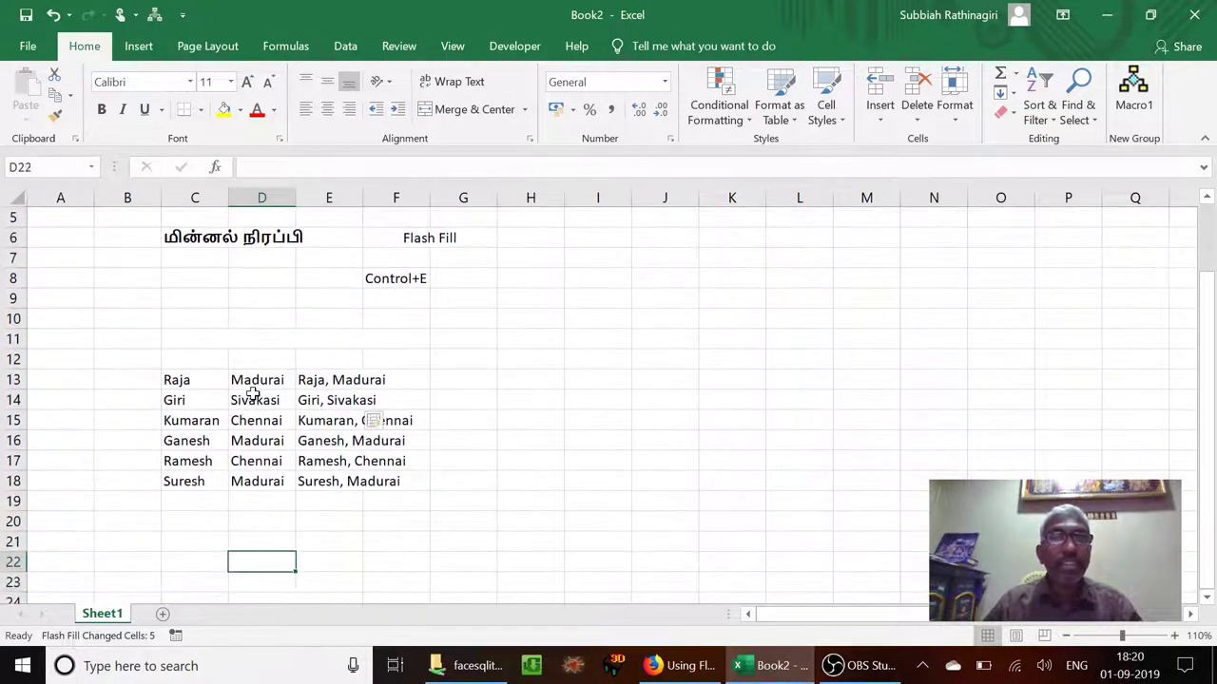
{"action": "key", "text": "Right"}
{"action": "key", "text": "Up"}
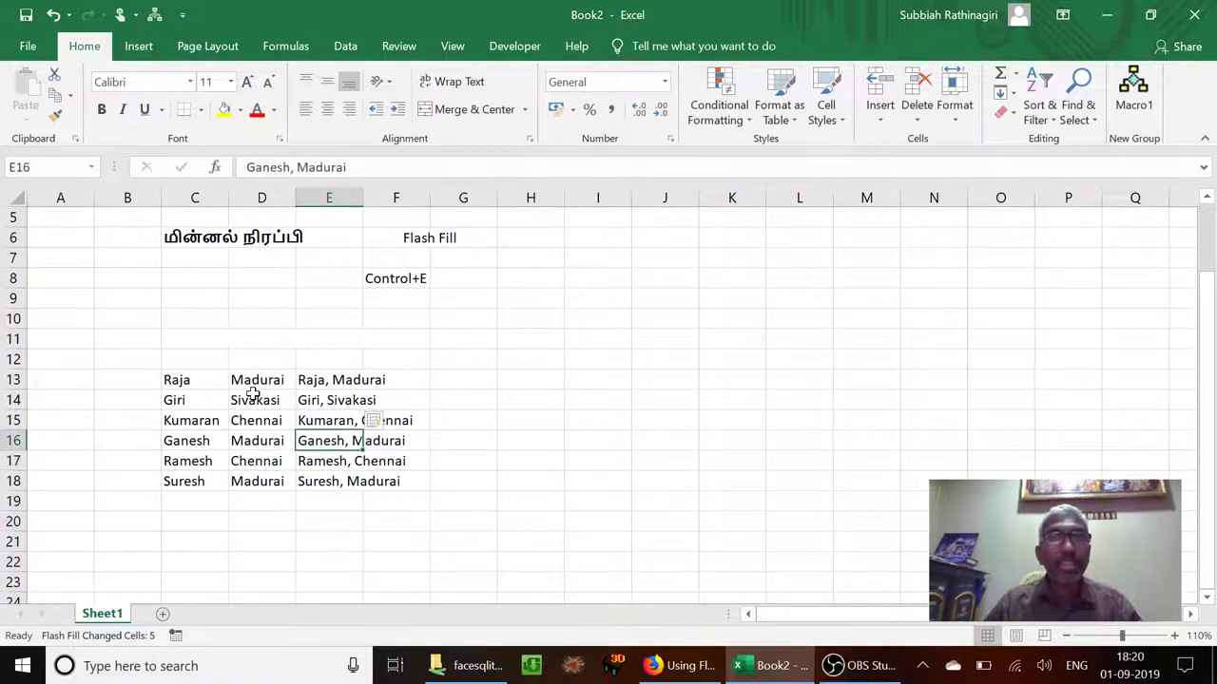
{"action": "key", "text": "Up"}
{"action": "key", "text": "Up"}
{"action": "key", "text": "Down"}
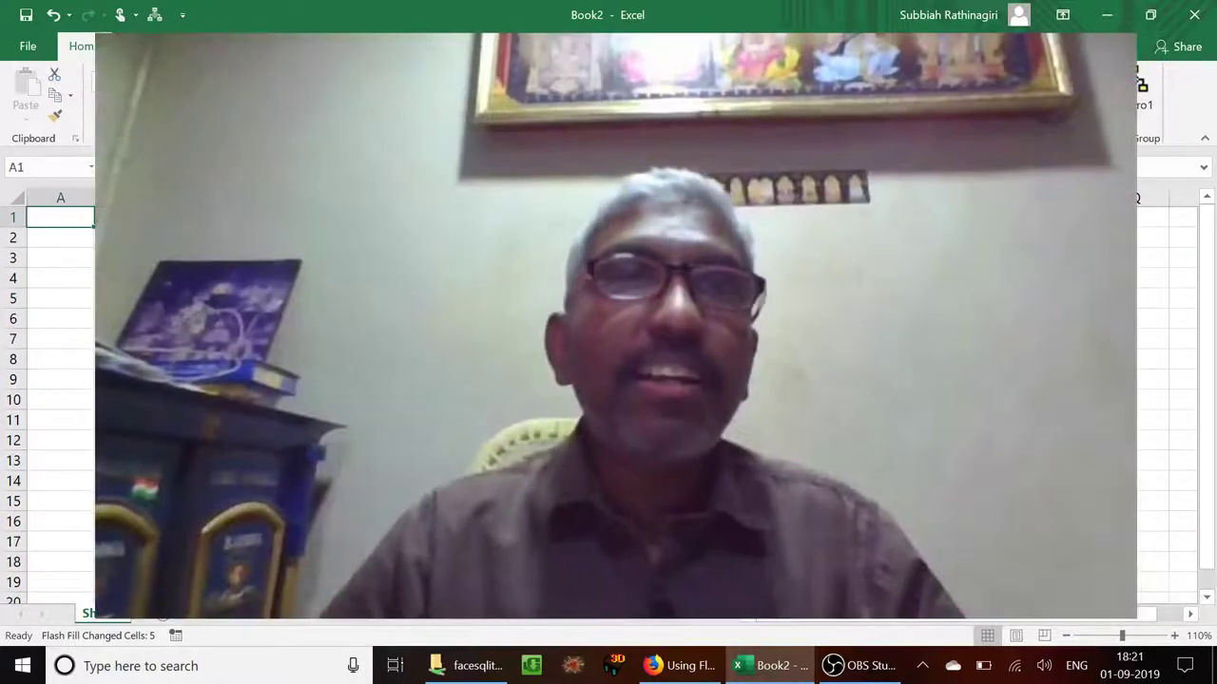